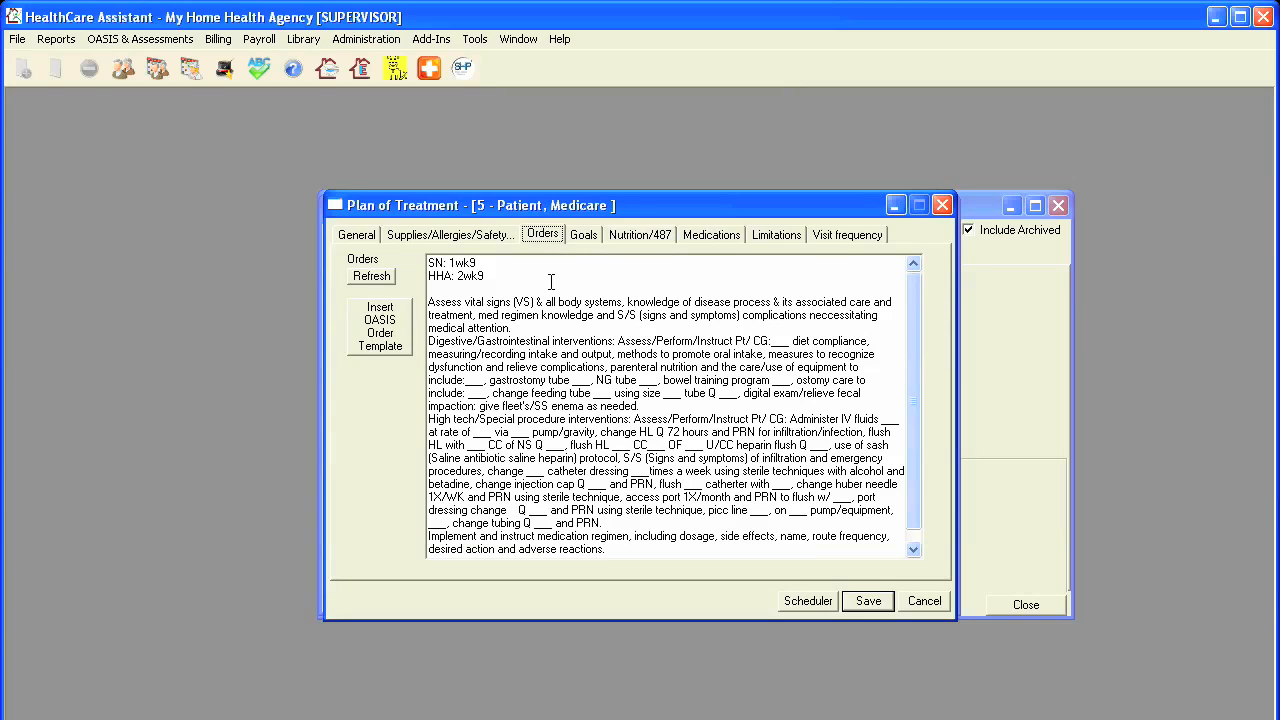
Start a new visit frequency entry in the plan of treatment with charge code 551 (SN Visit), following the written orders.
click(540, 276)
click(840, 240)
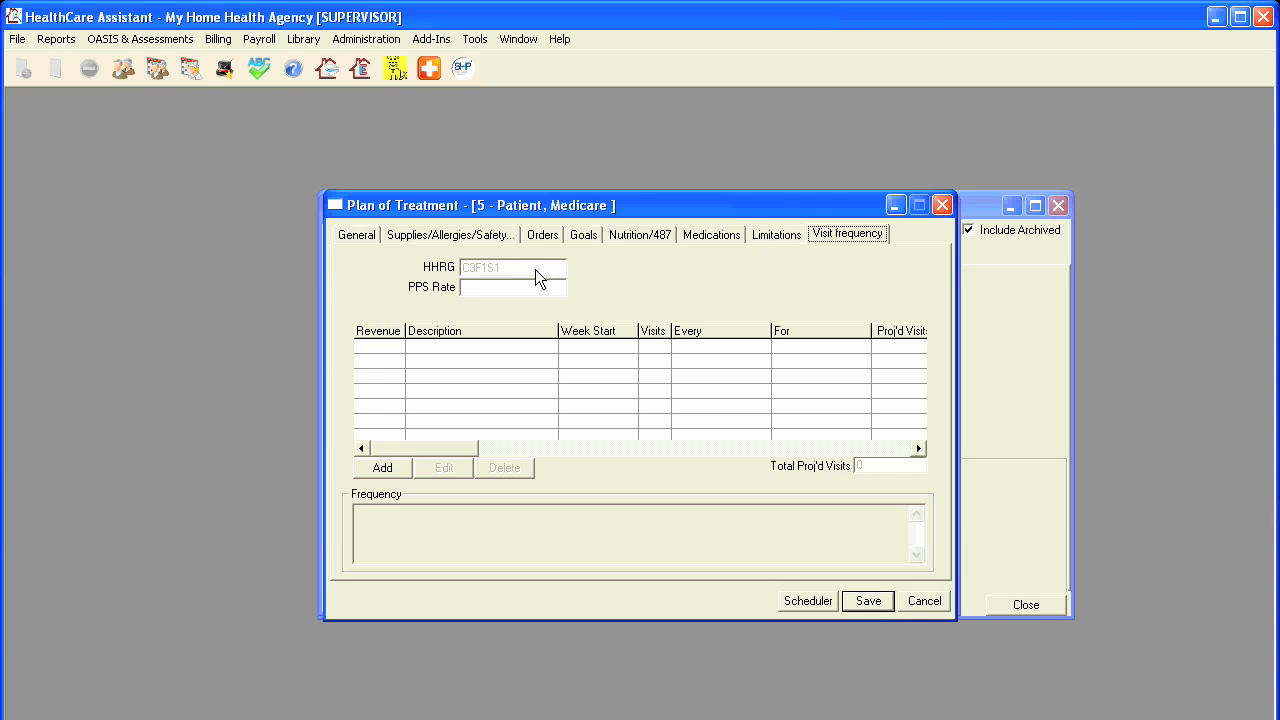
click(382, 467)
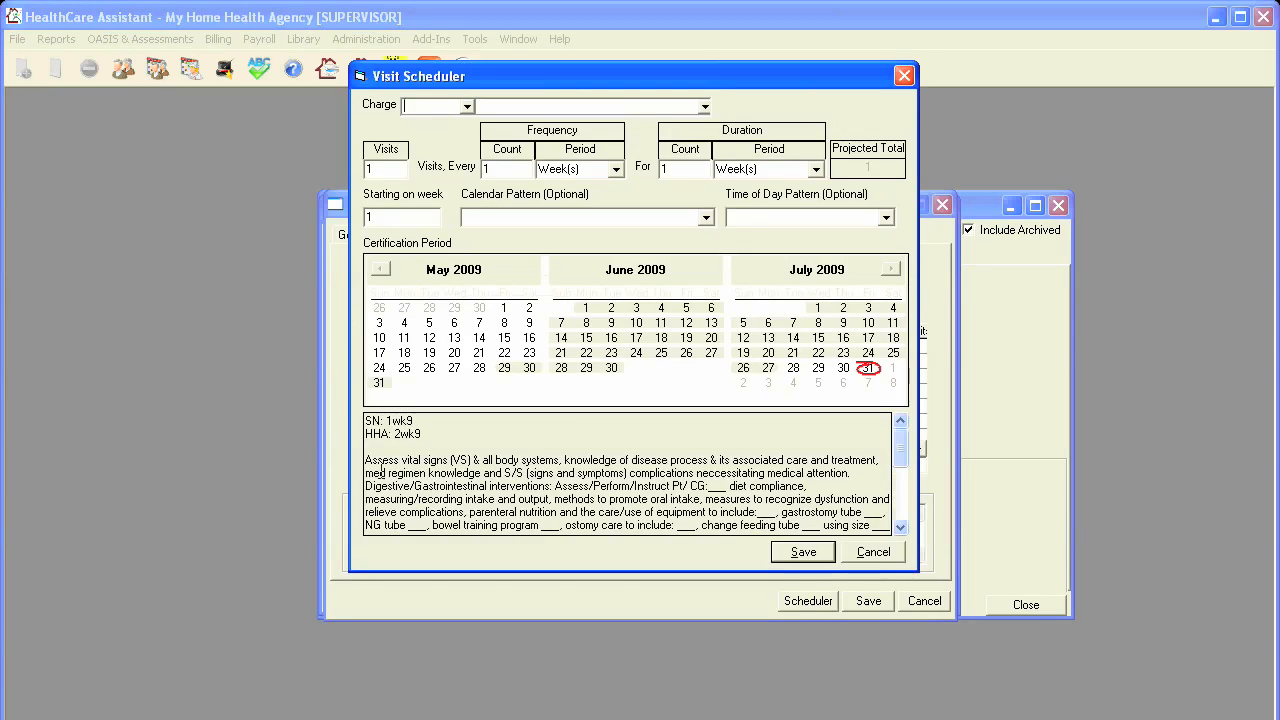
drag(366, 420, 427, 430)
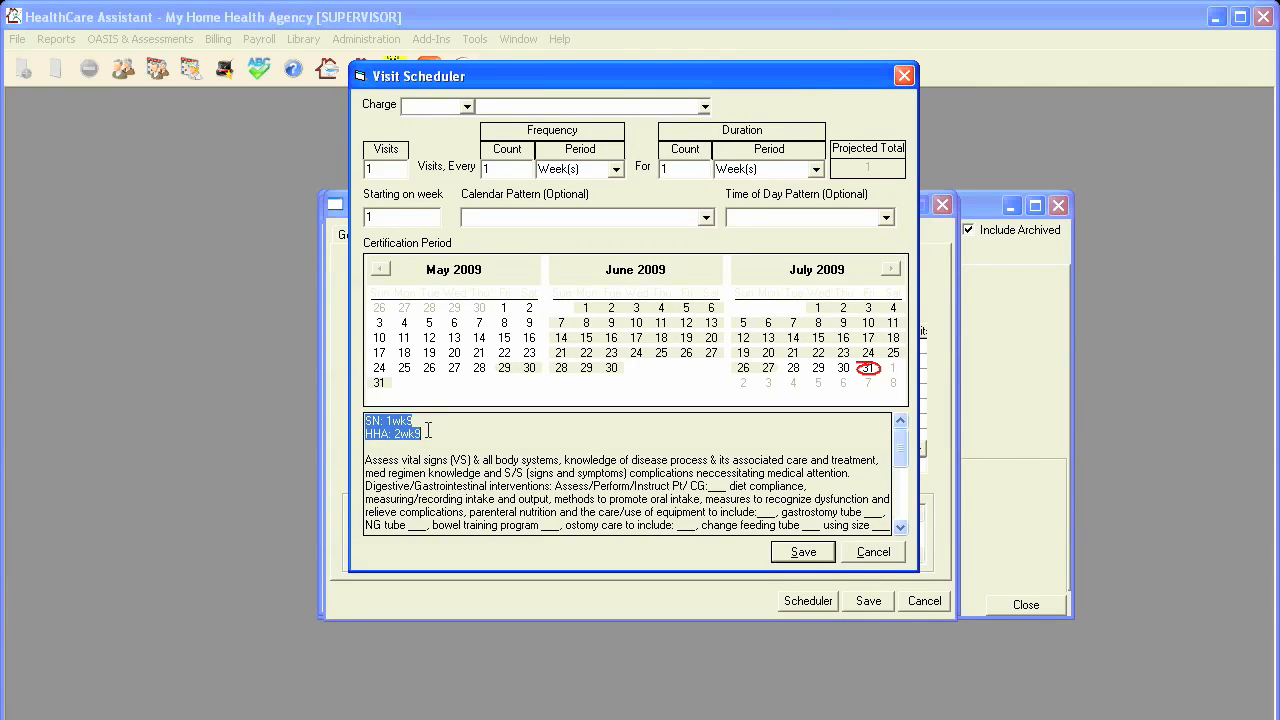
click(428, 430)
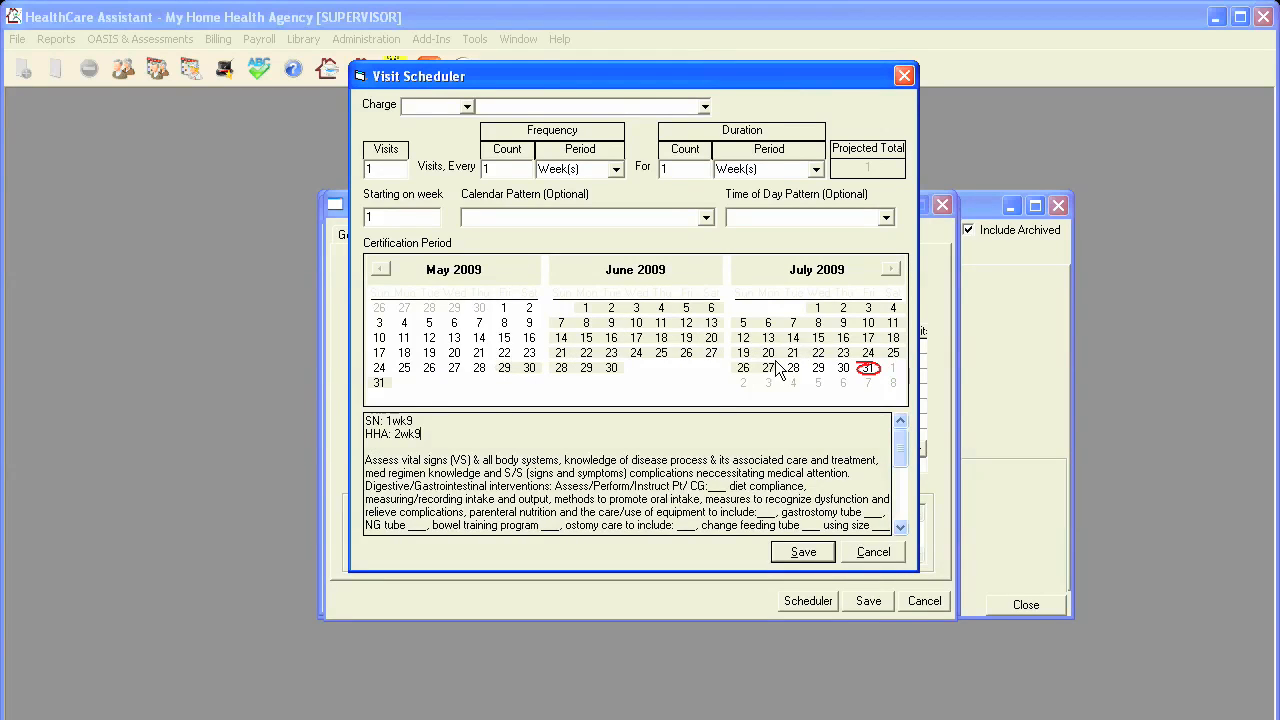
click(465, 107)
click(465, 105)
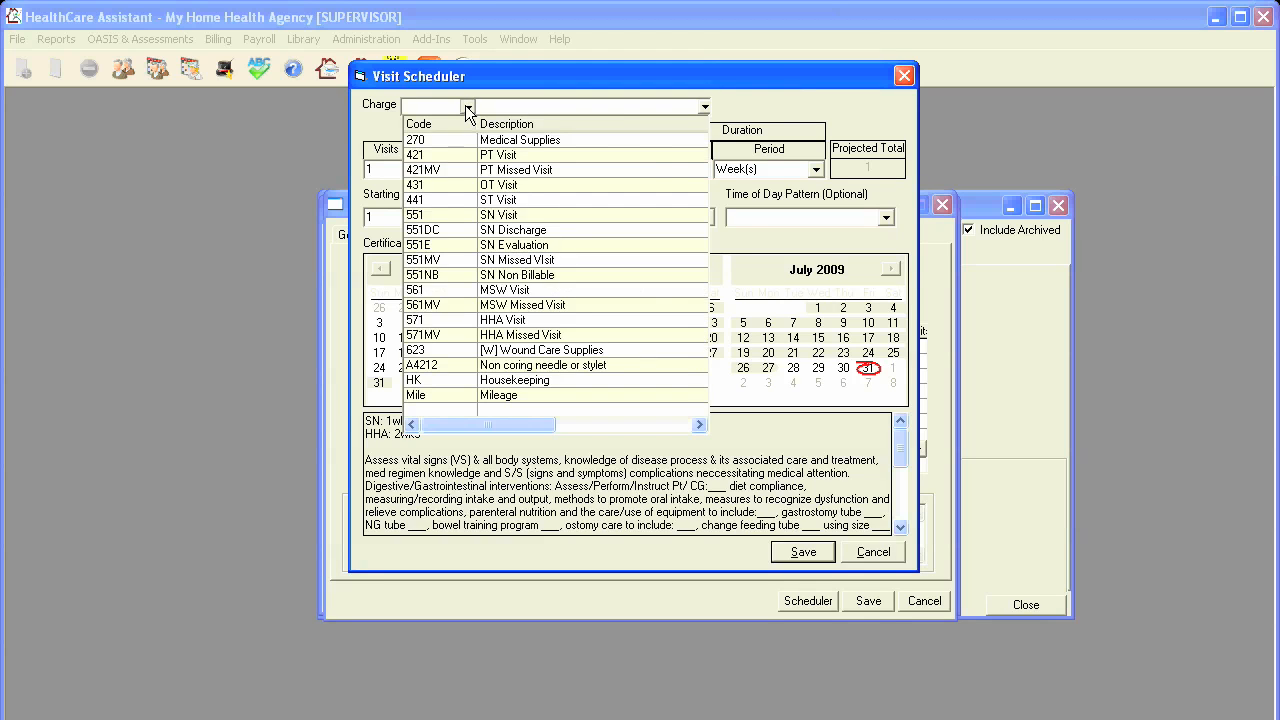
click(465, 105)
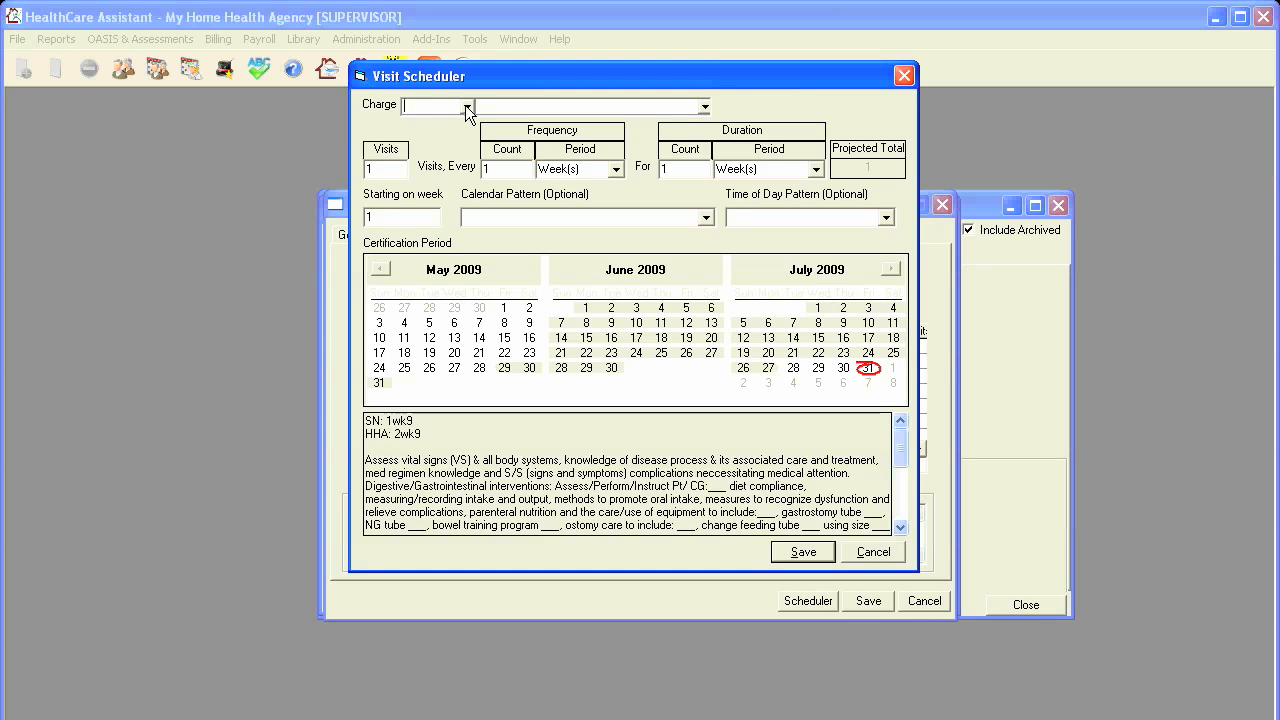
text(551)
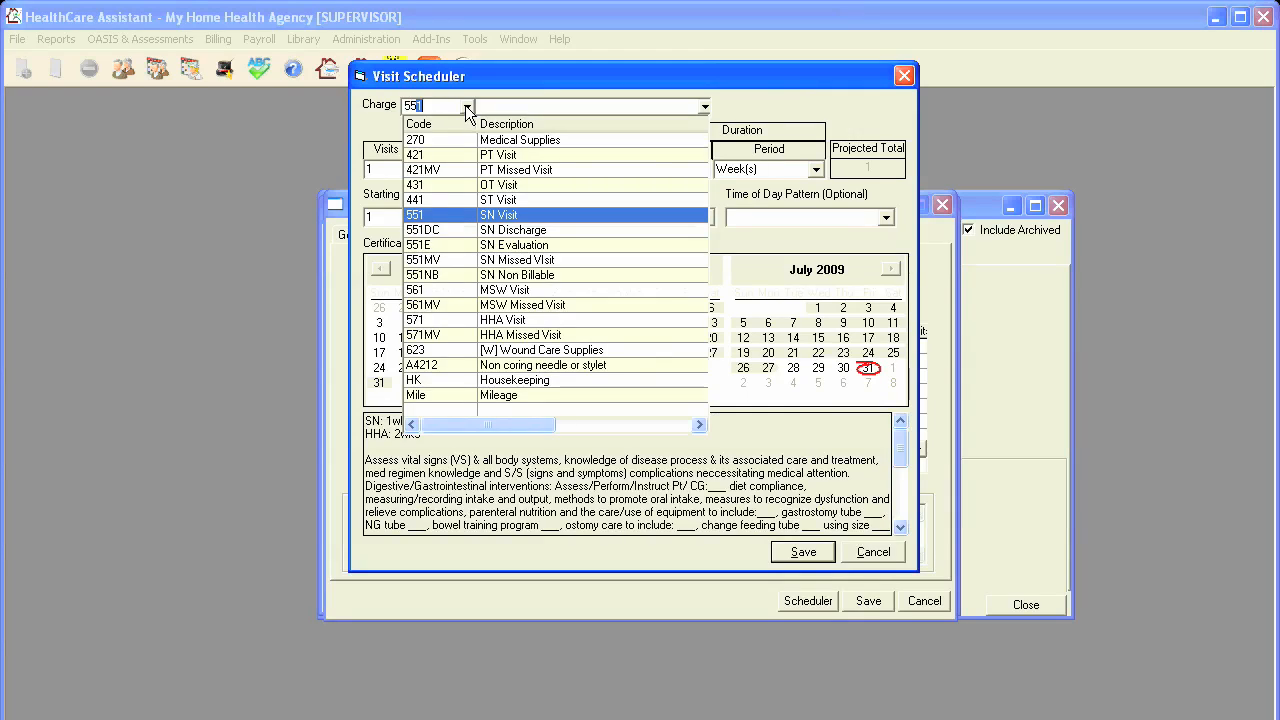
key(Tab)
Set the SN visit frequency to 1 visit every 1 week for a duration of 9 weeks.
click(381, 170)
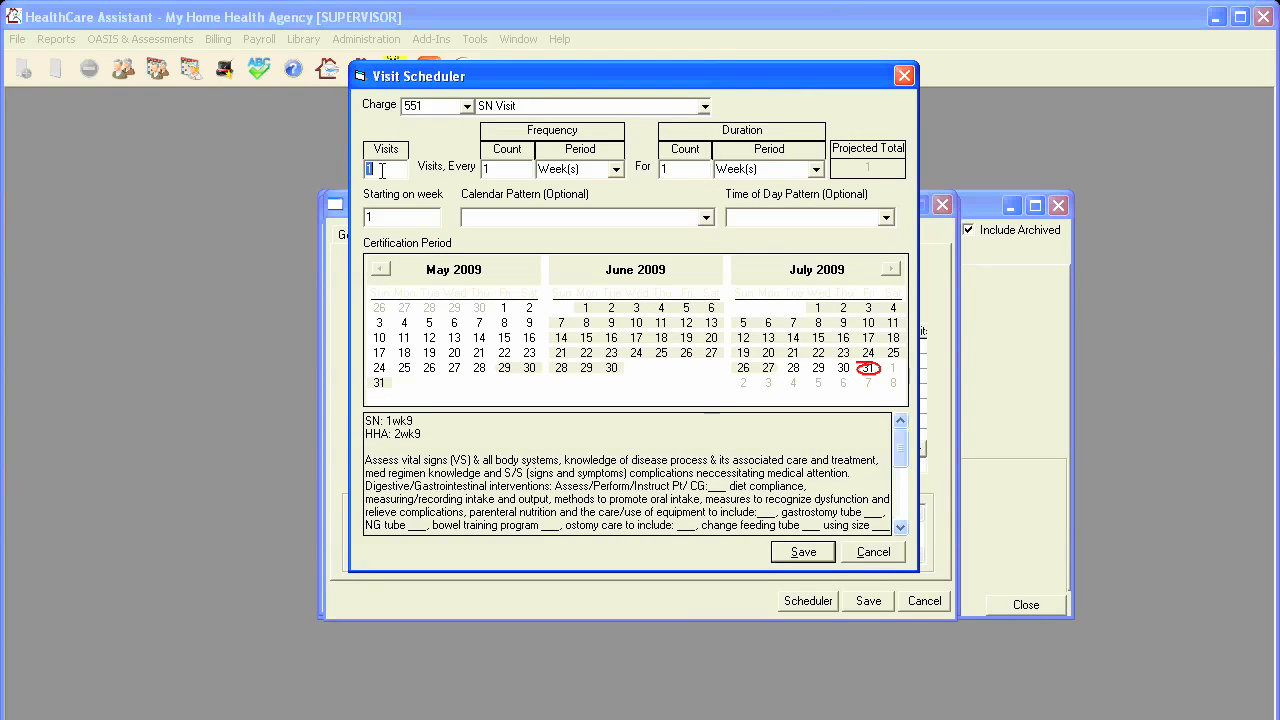
click(510, 170)
click(687, 170)
text(9)
click(616, 170)
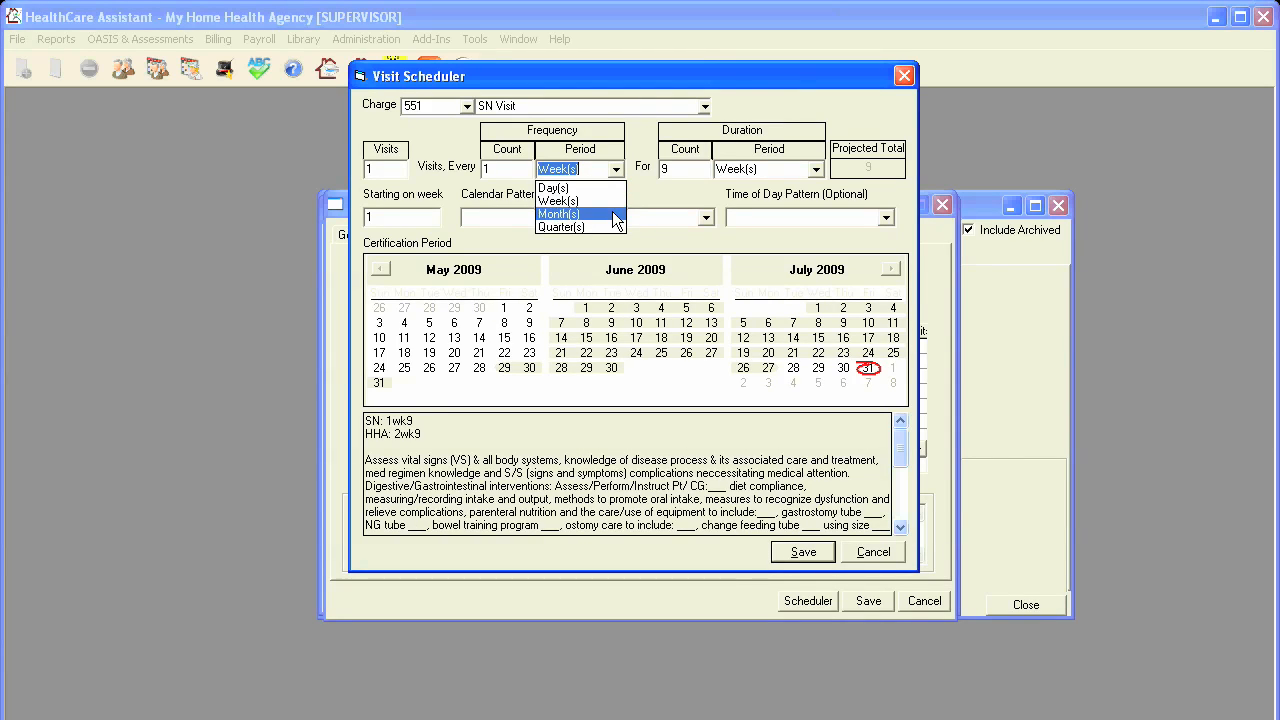
click(613, 200)
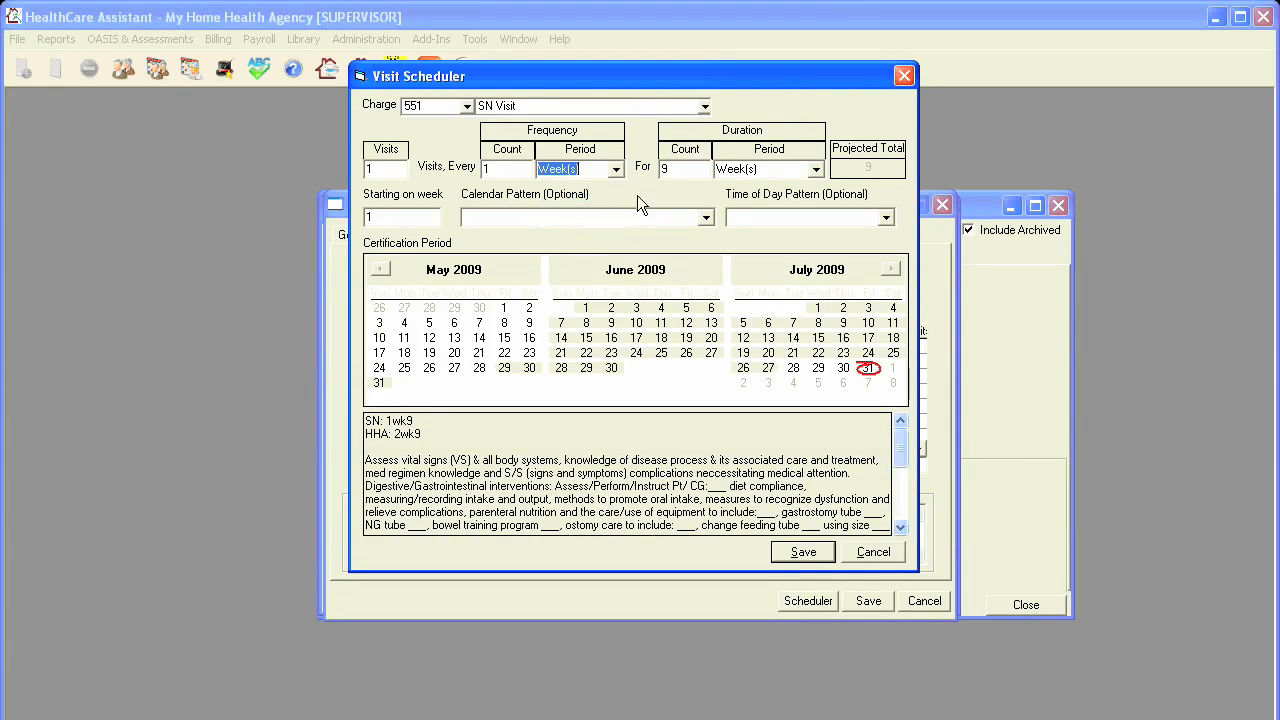
click(813, 170)
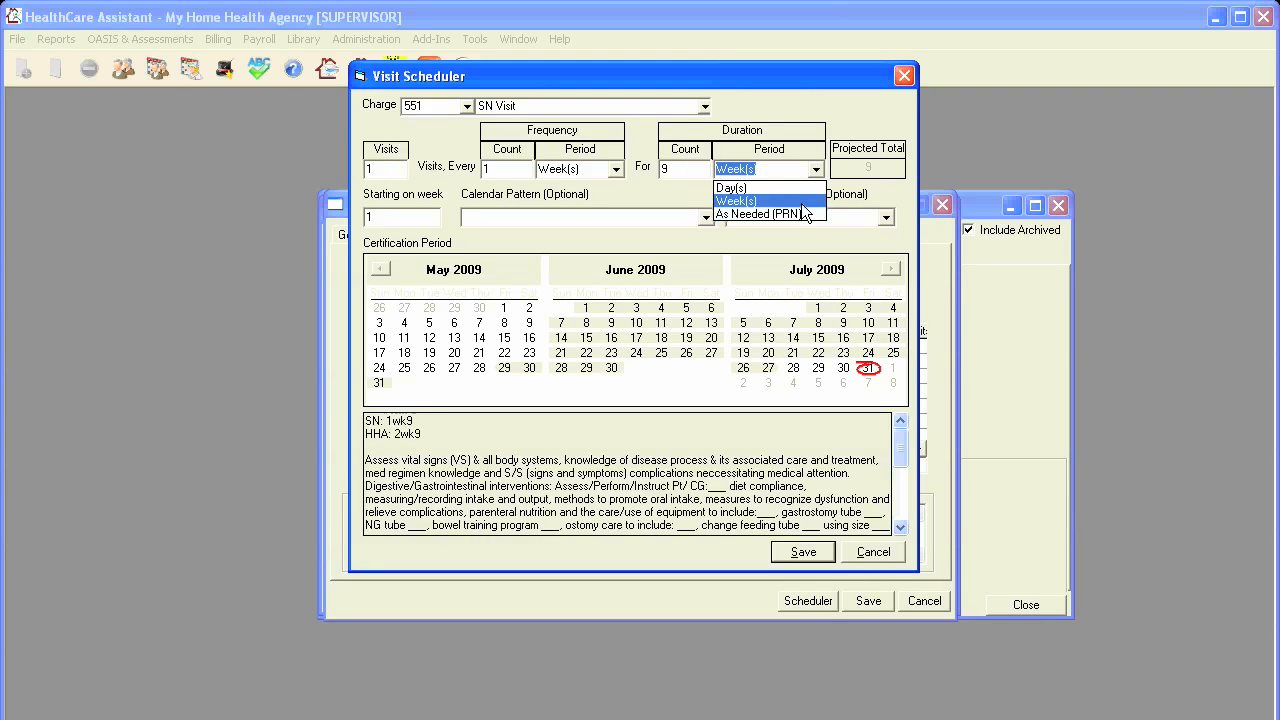
click(801, 203)
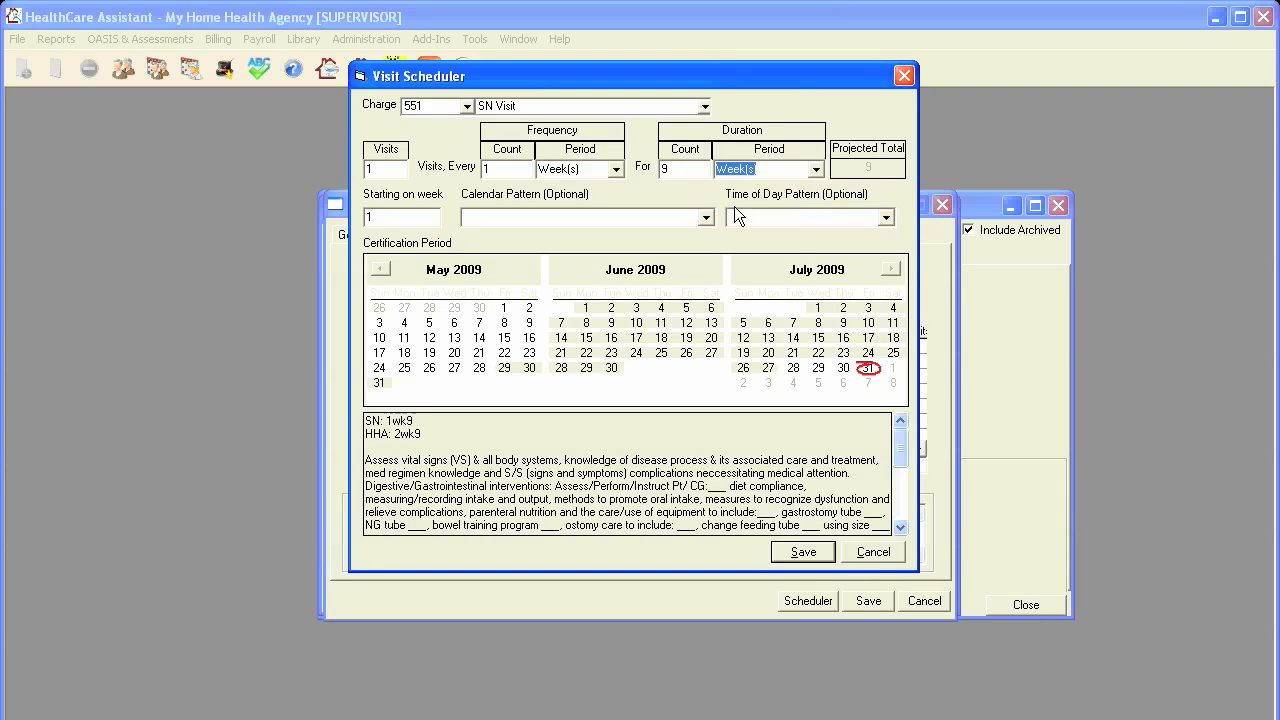
Review the optional calendar and time-of-day patterns, leave both blank, and save the SN visit entry.
click(432, 212)
click(706, 217)
drag(709, 256, 709, 300)
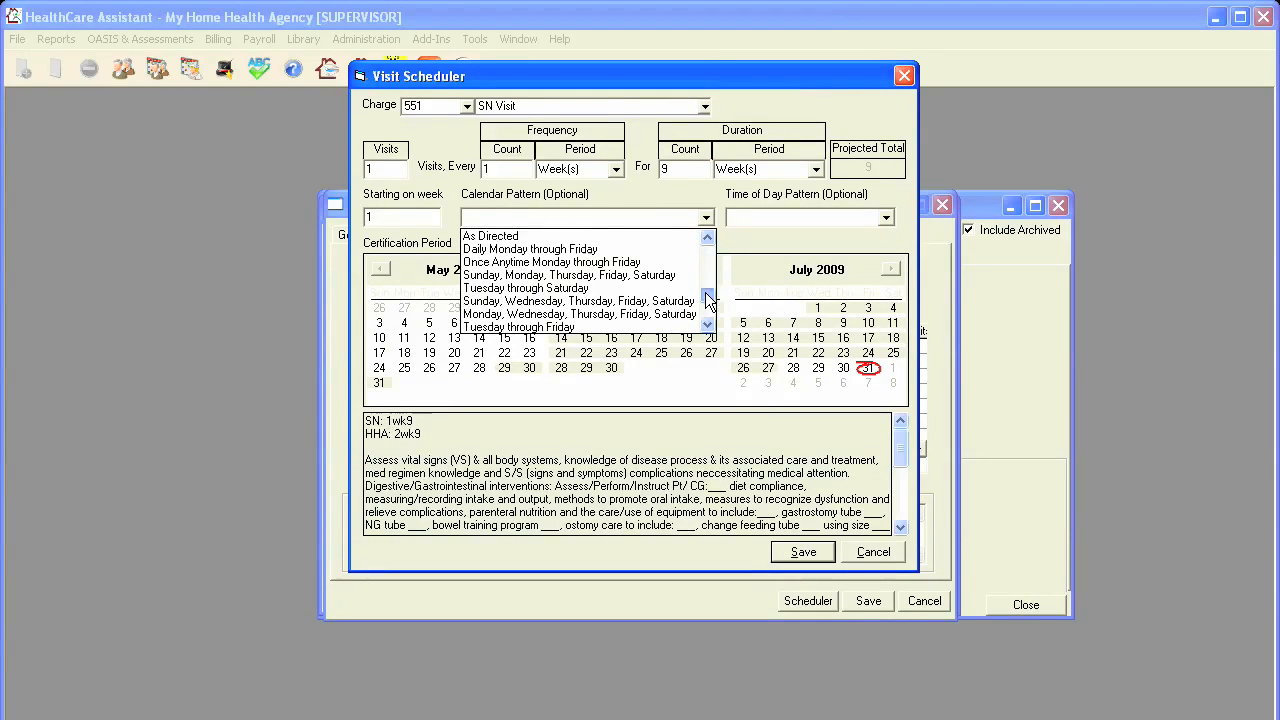
click(884, 220)
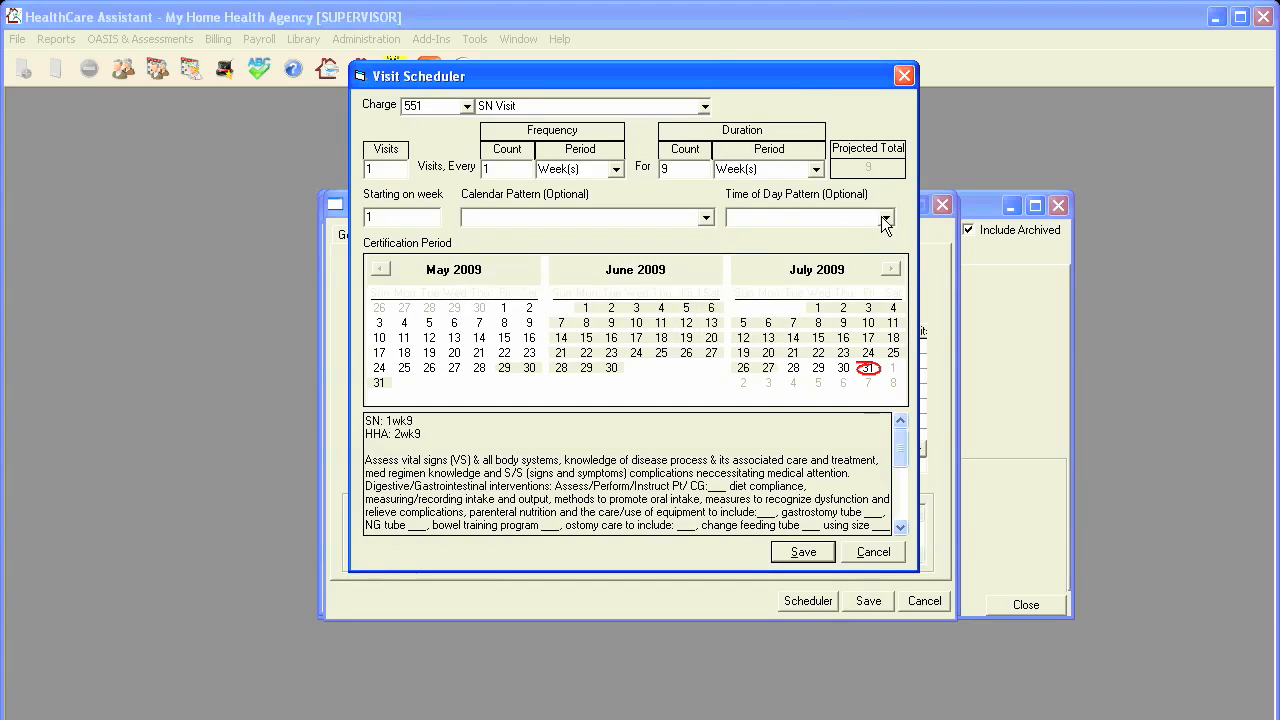
click(884, 220)
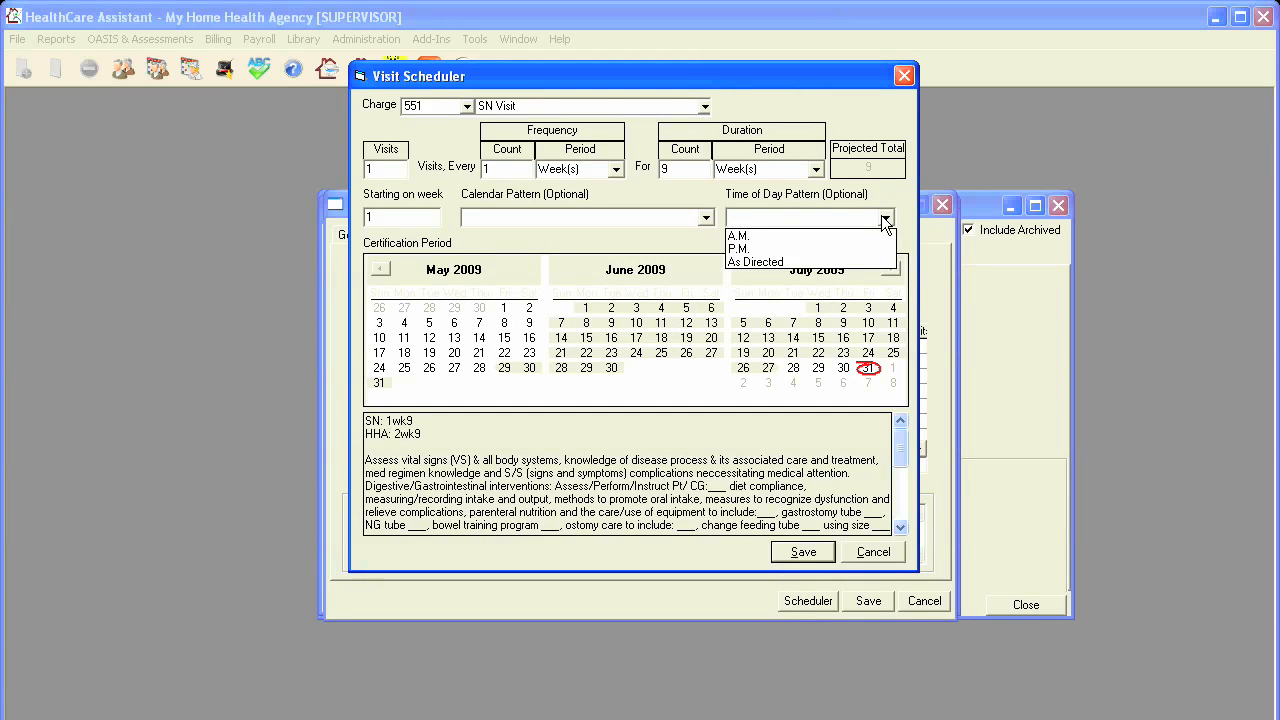
click(883, 219)
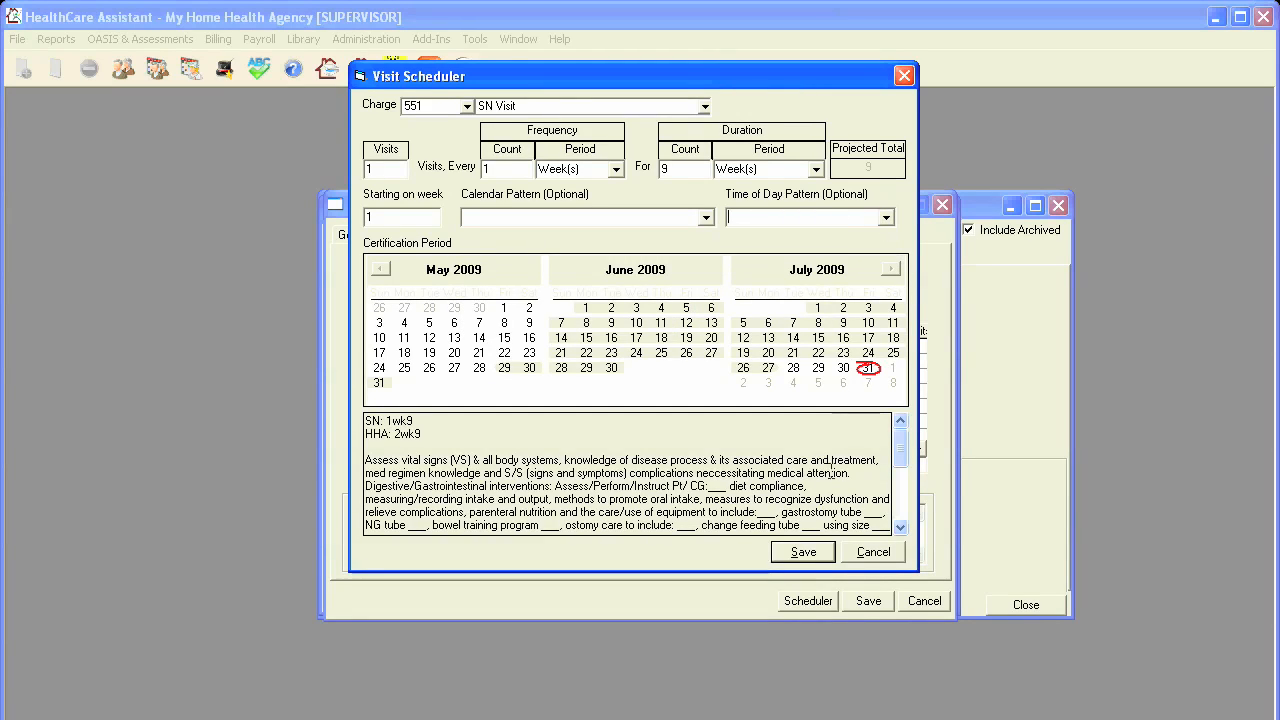
click(806, 553)
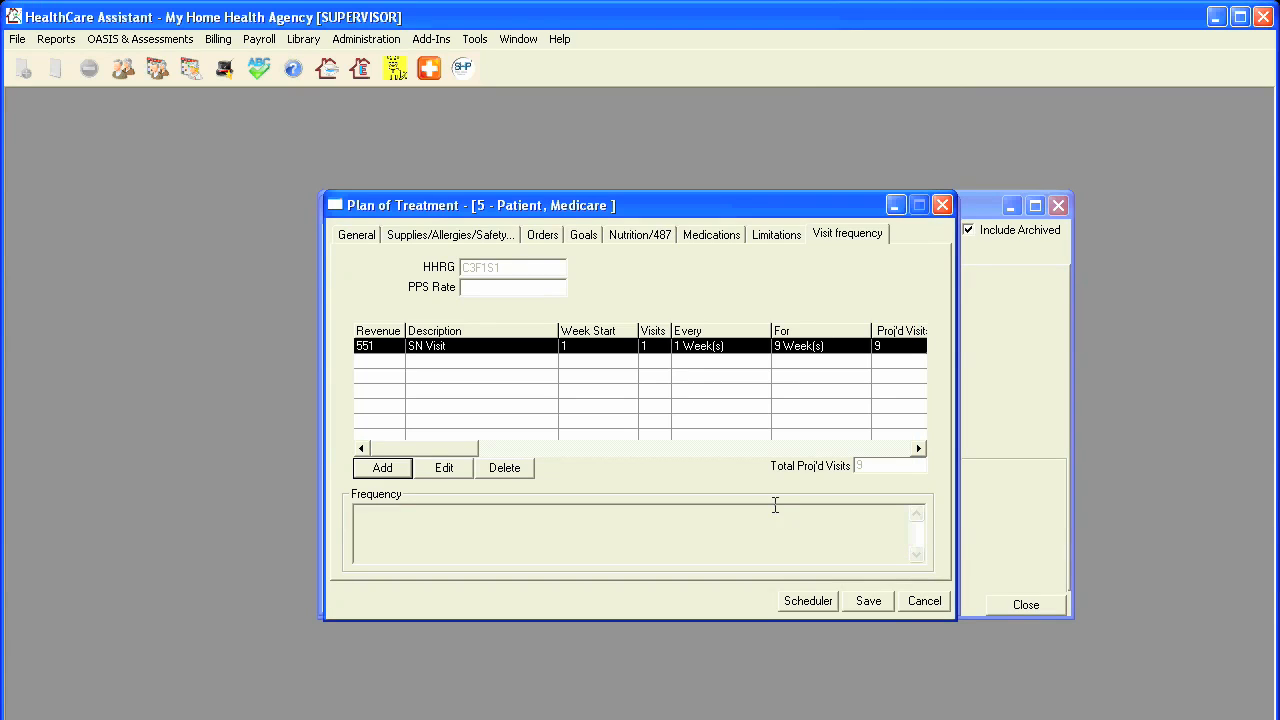
Add and save a 571 (HHA Visit) frequency entry with 2 visits every 1 week for 9 weeks.
click(389, 470)
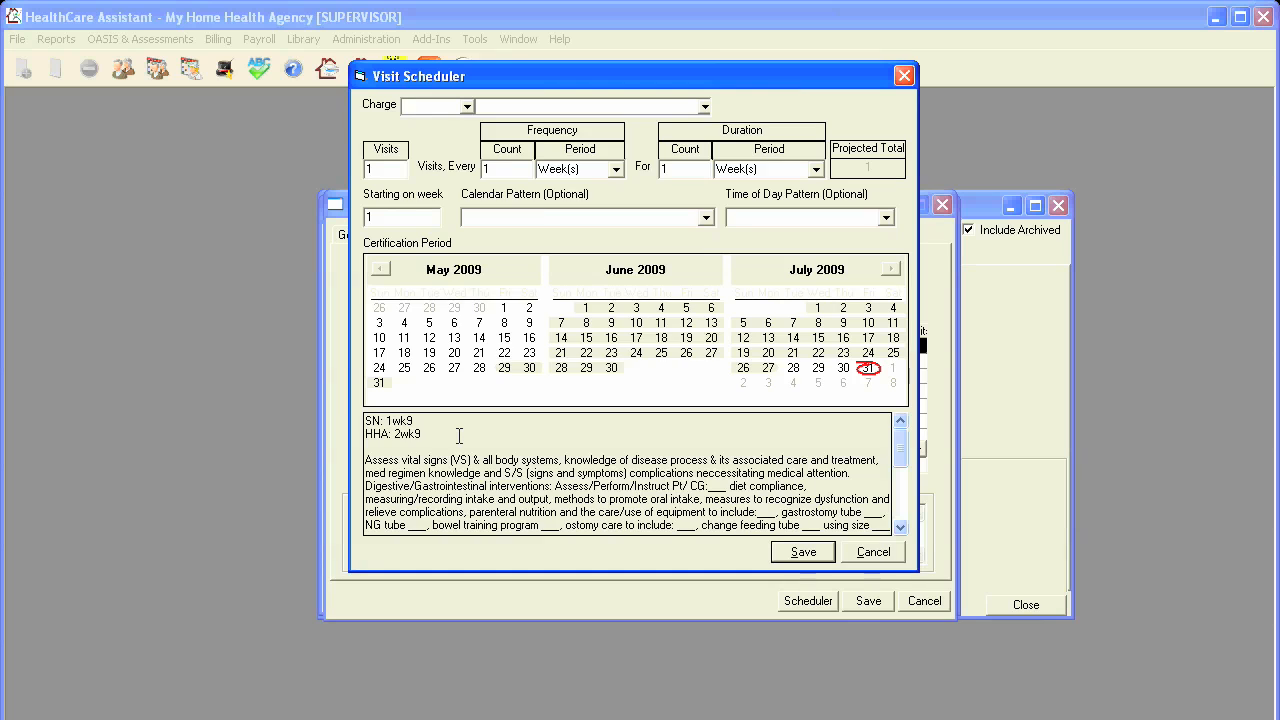
text(571)
key(Tab)
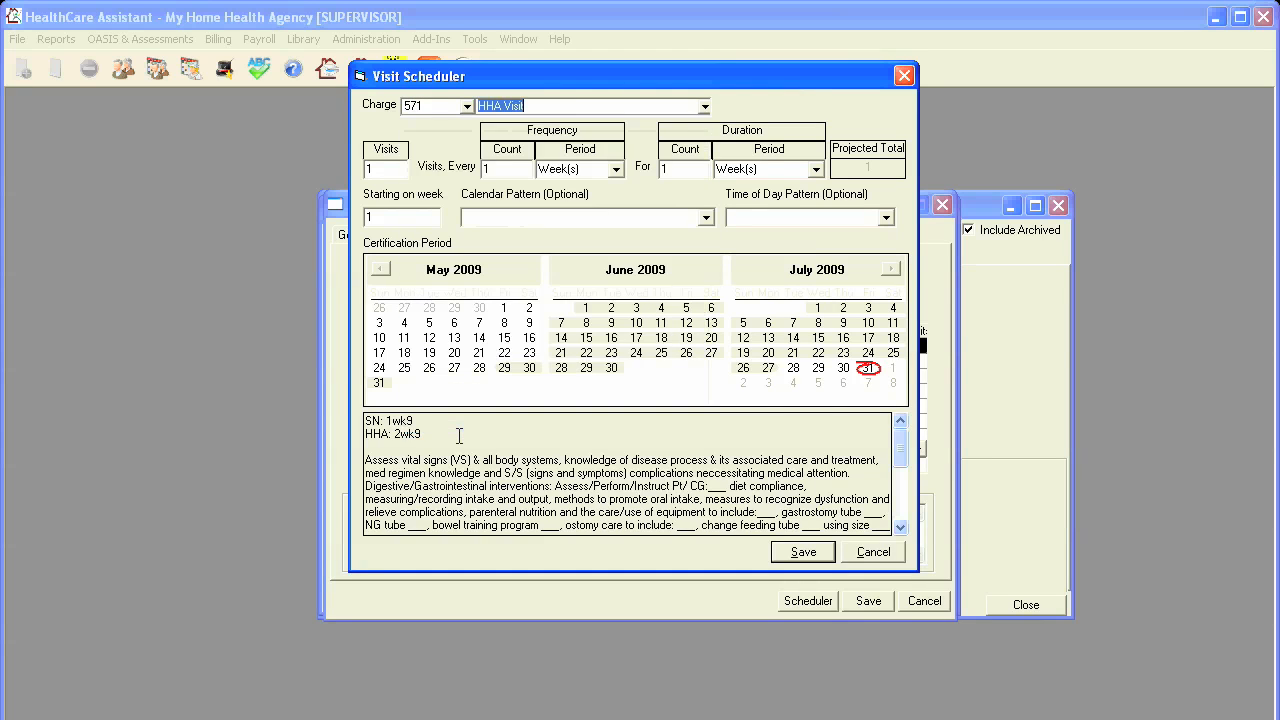
click(388, 173)
text(2)
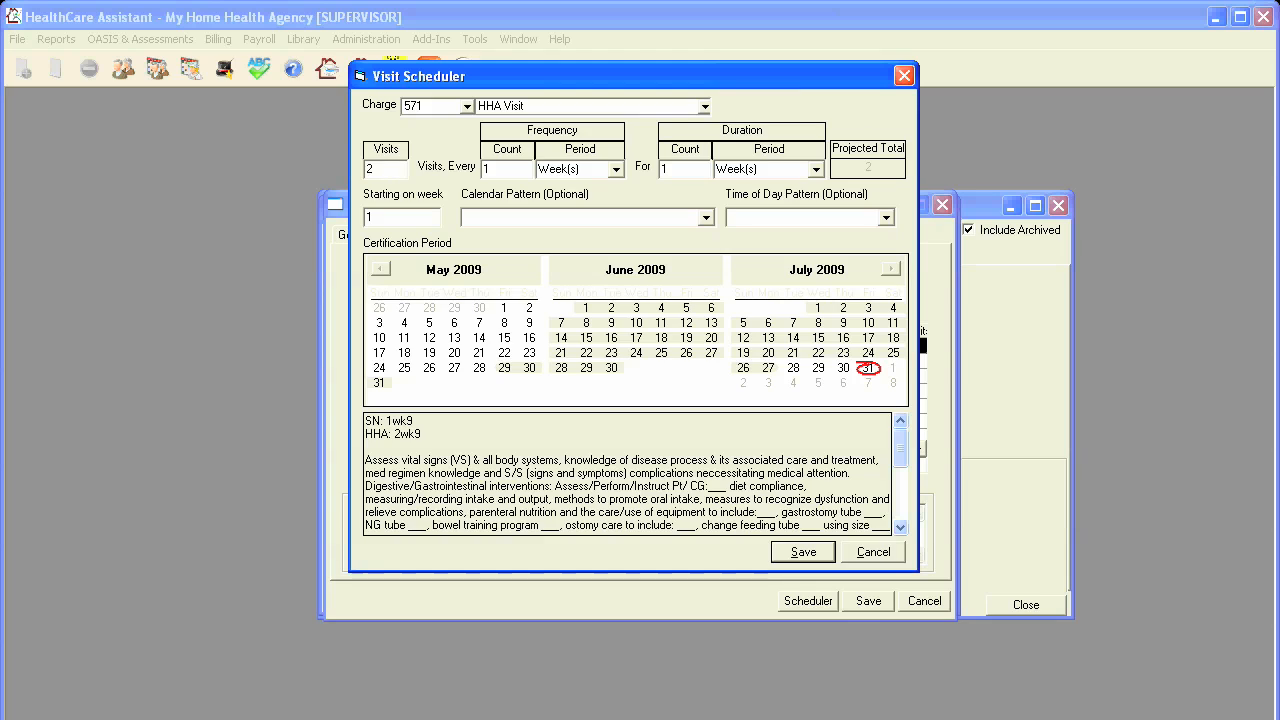
click(683, 174)
text(9)
click(802, 552)
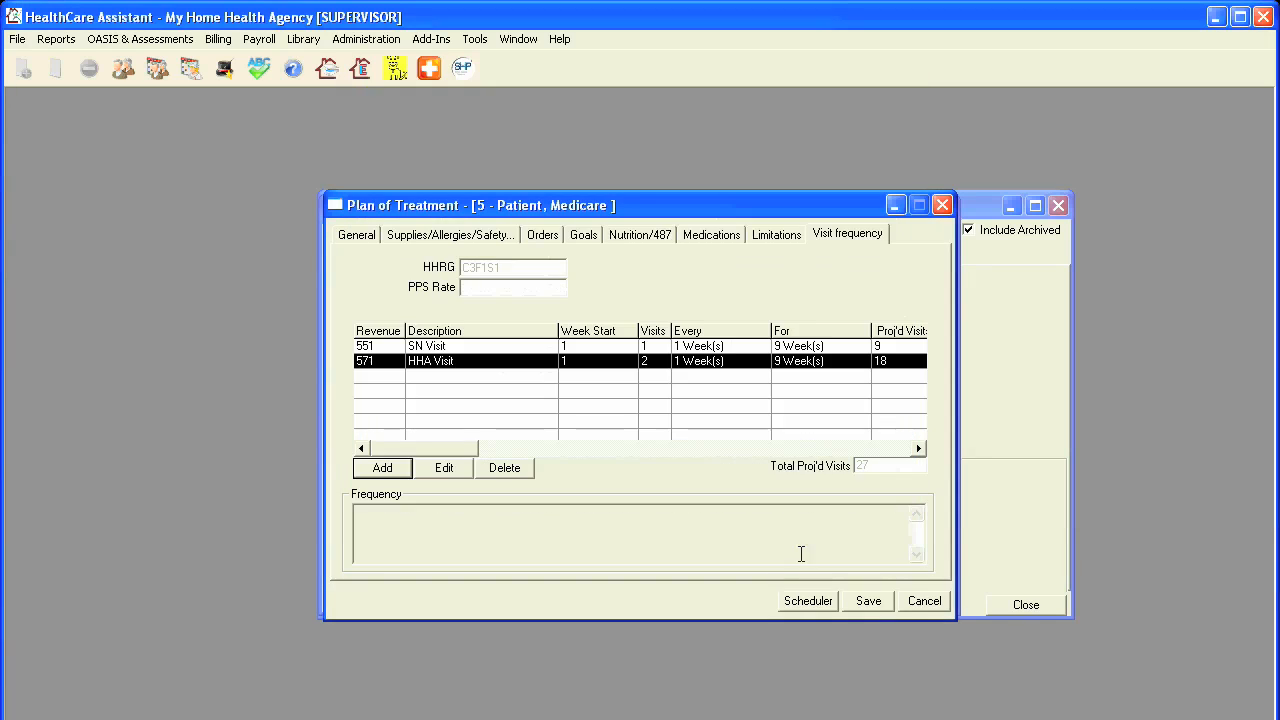
Save the plan of treatment and open the patient's visit scheduler for its certification period.
click(868, 600)
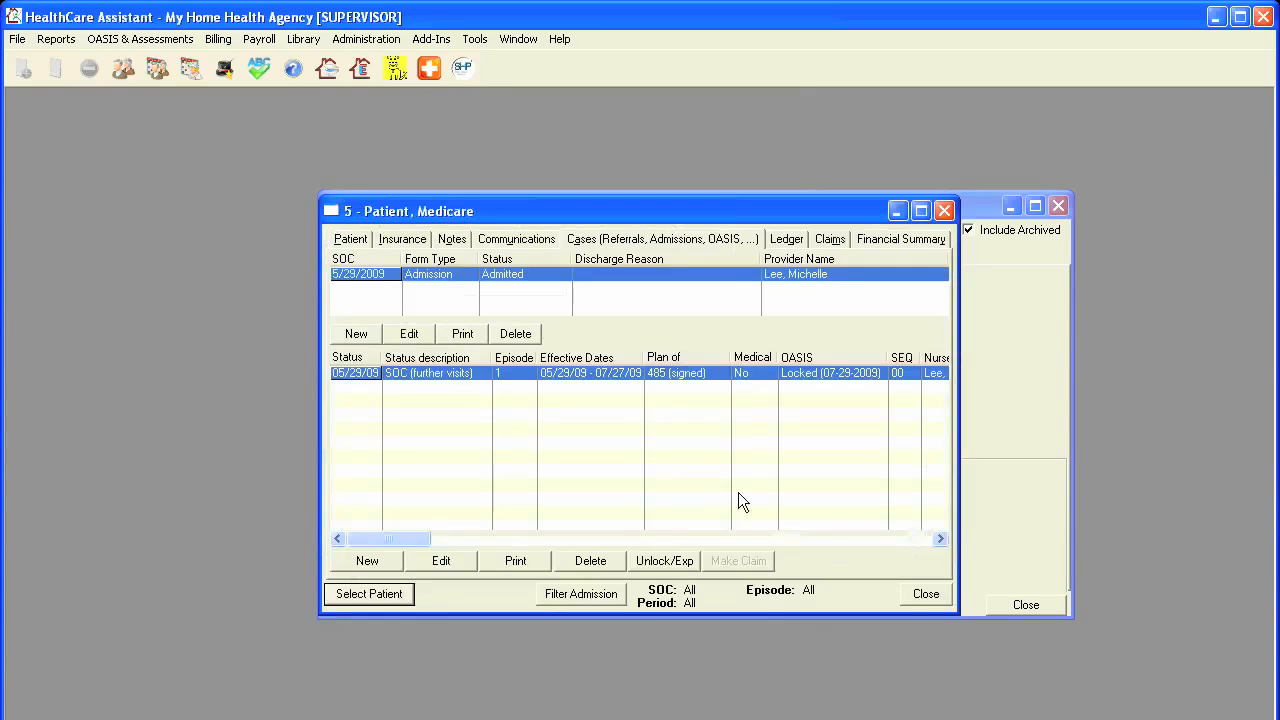
click(447, 563)
click(444, 644)
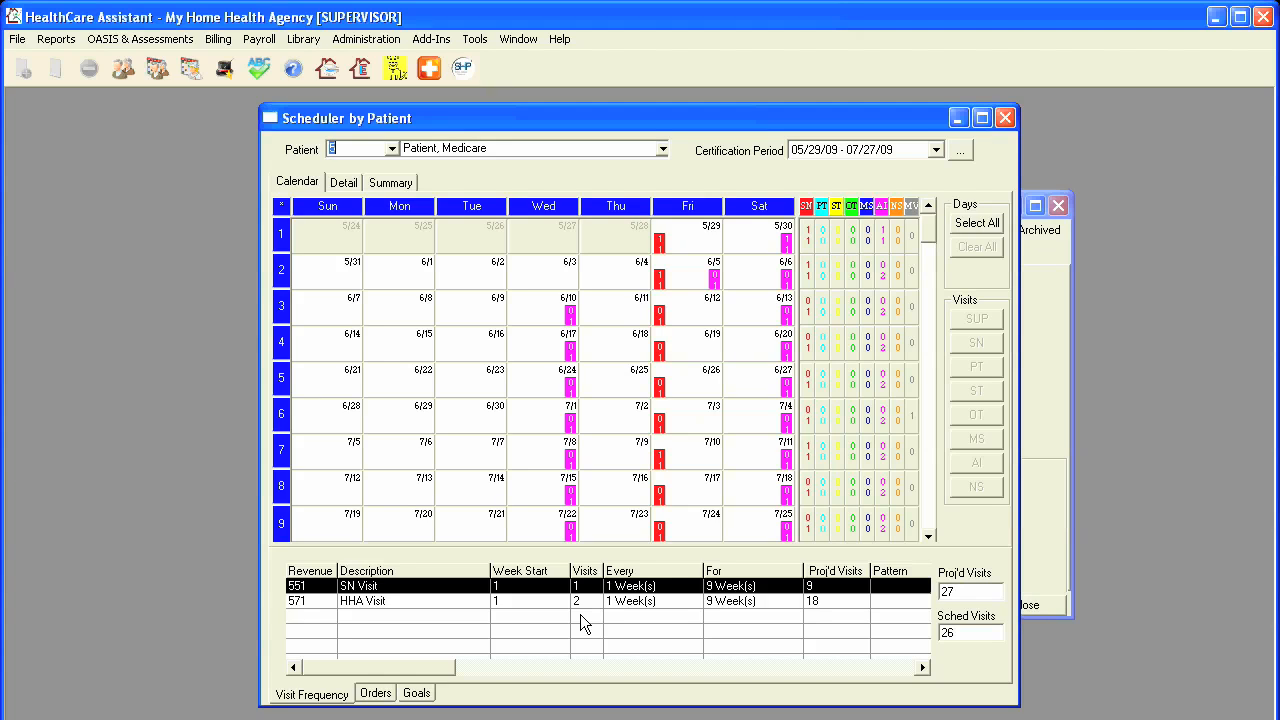
Schedule an SN appointment on 6/3/2009 with the admission's provider as caregiver and discipline 551 (SN Visit), and save it.
click(541, 268)
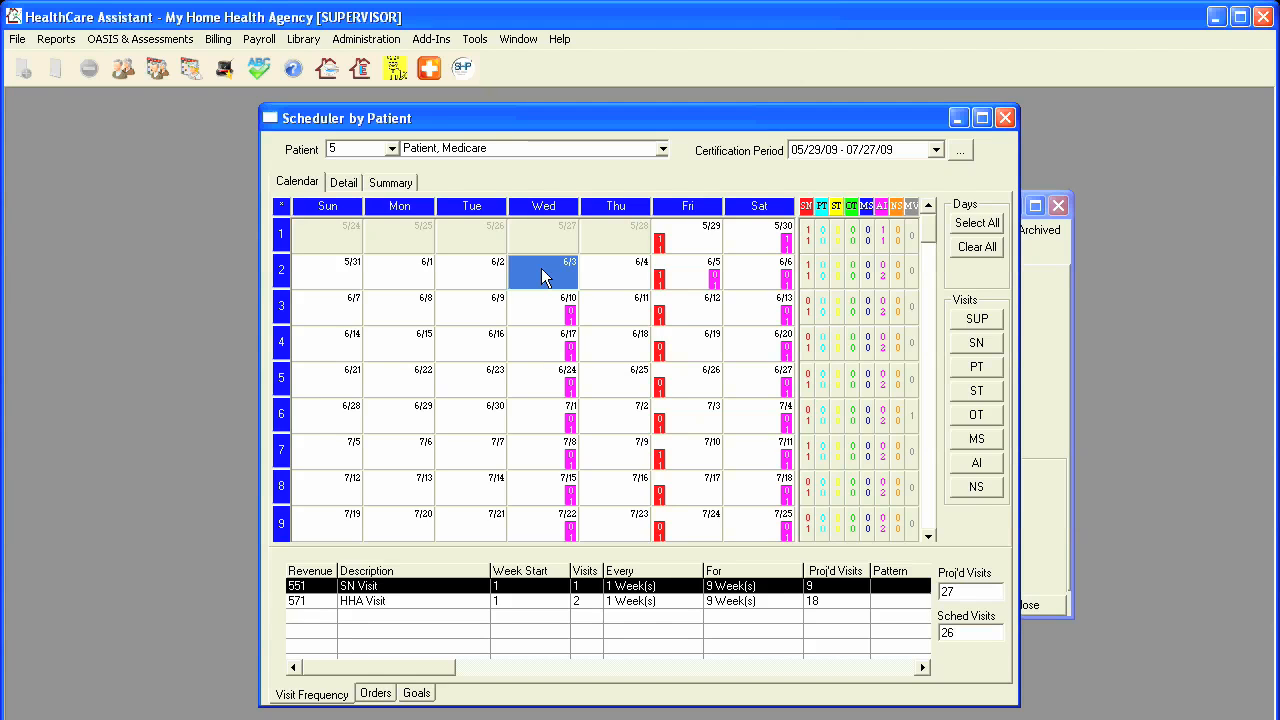
click(976, 343)
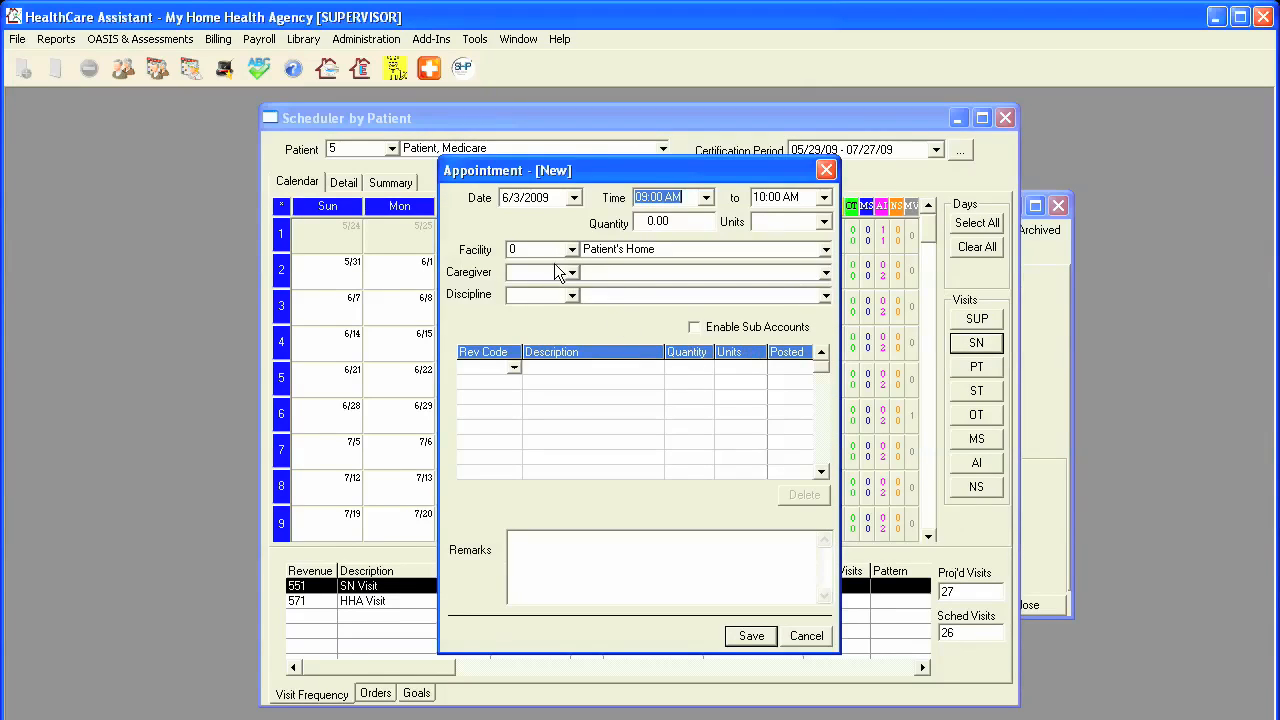
click(572, 272)
click(574, 308)
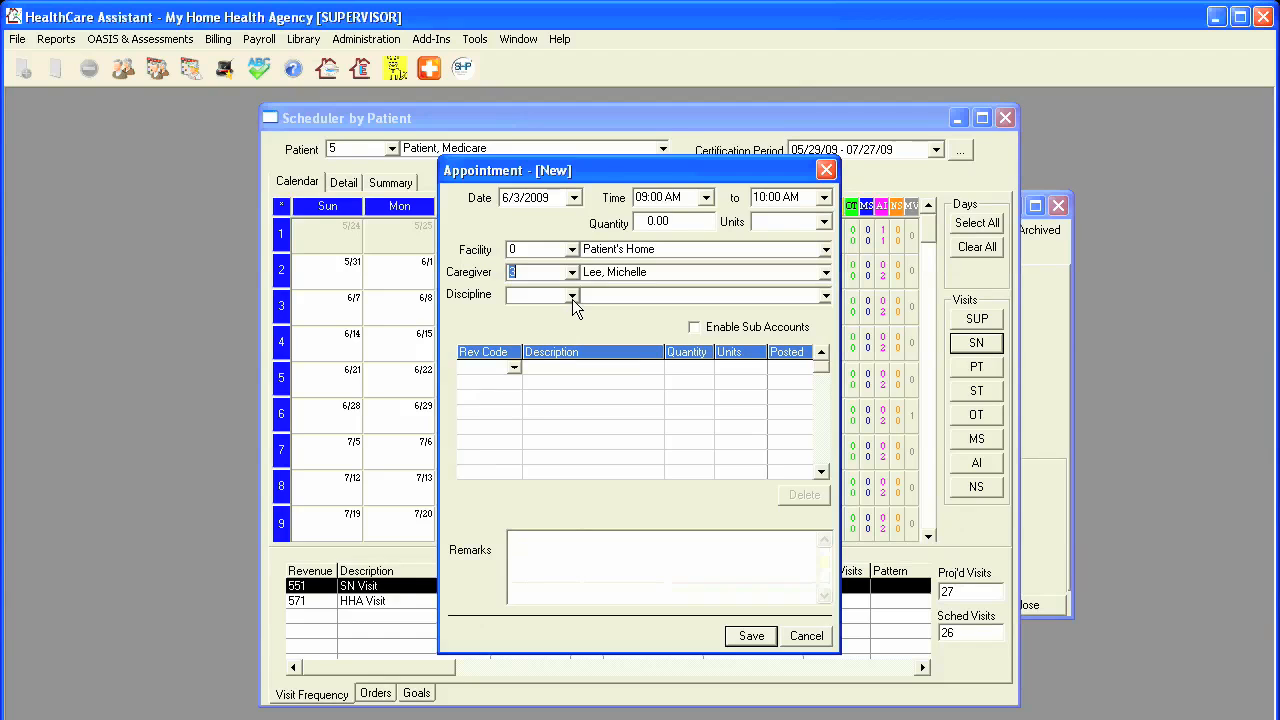
click(572, 295)
click(574, 360)
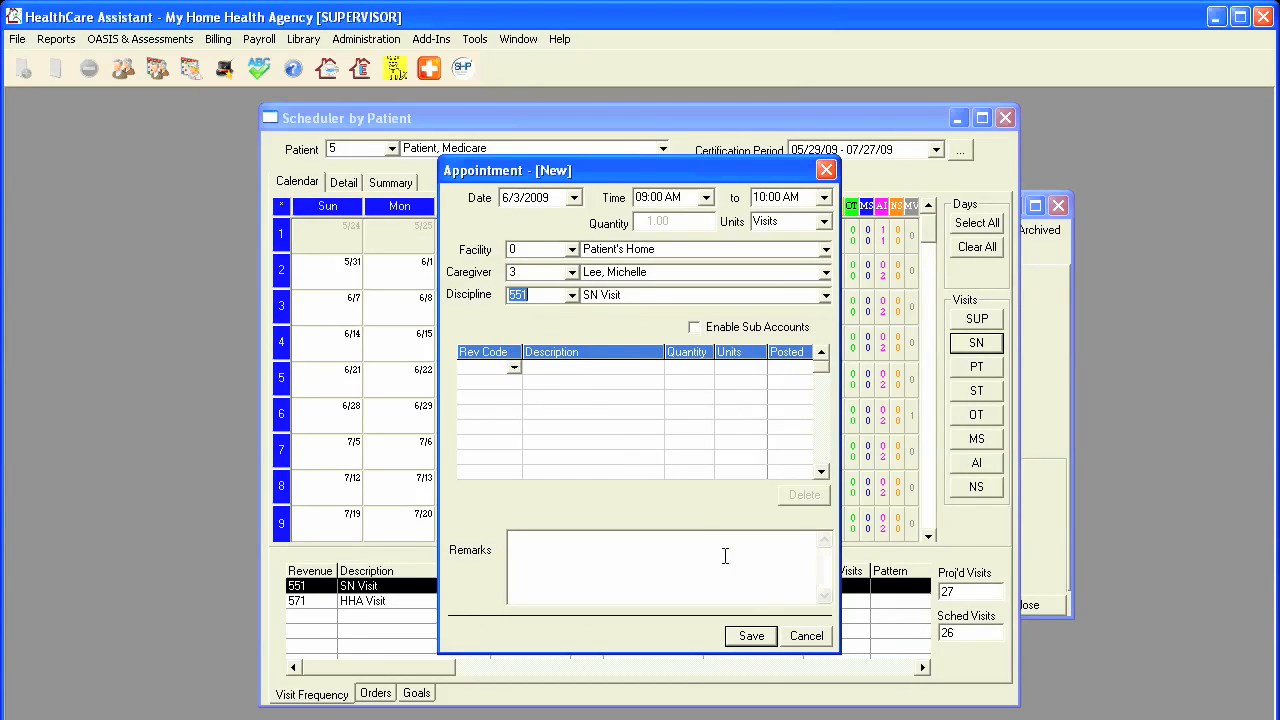
click(751, 636)
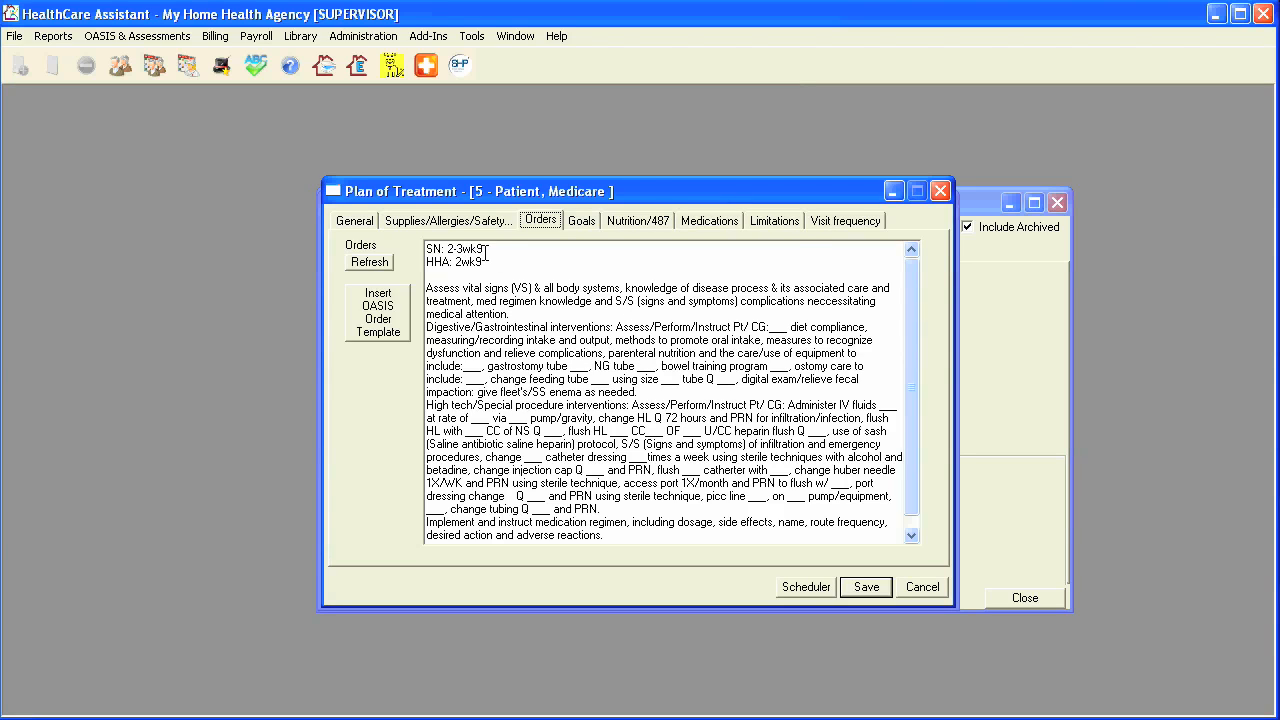
Add and save a 551 (SN Visit) frequency entry with 2 visits every week for 9 weeks, covering the 2-3wk9 order's minimum.
click(838, 222)
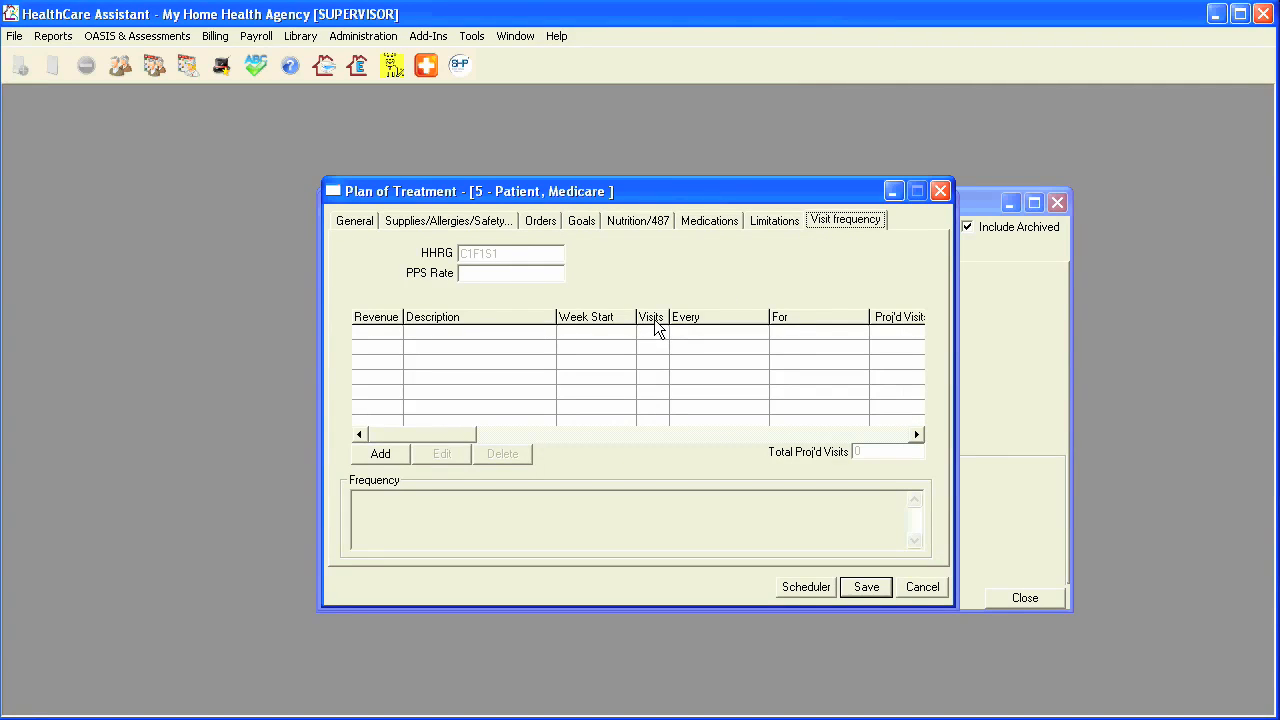
click(380, 453)
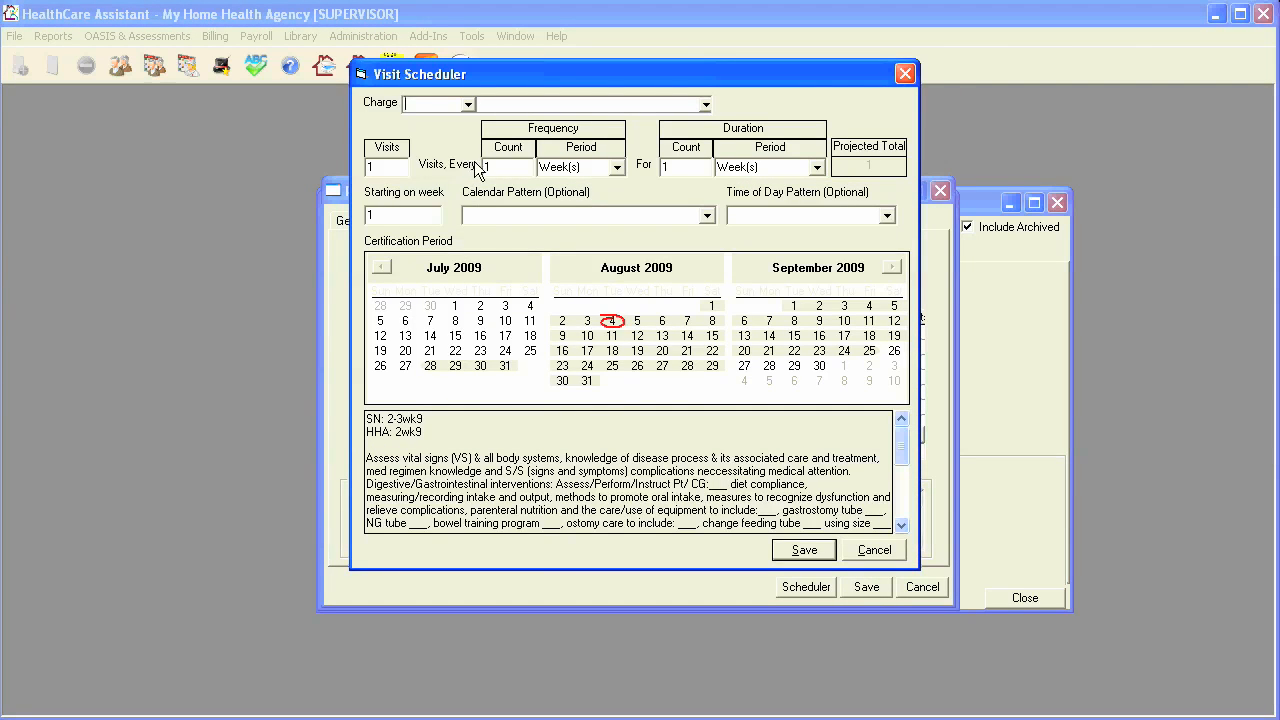
text(551)
key(Tab)
double_click(388, 166)
text(2)
double_click(668, 167)
text(9)
click(805, 552)
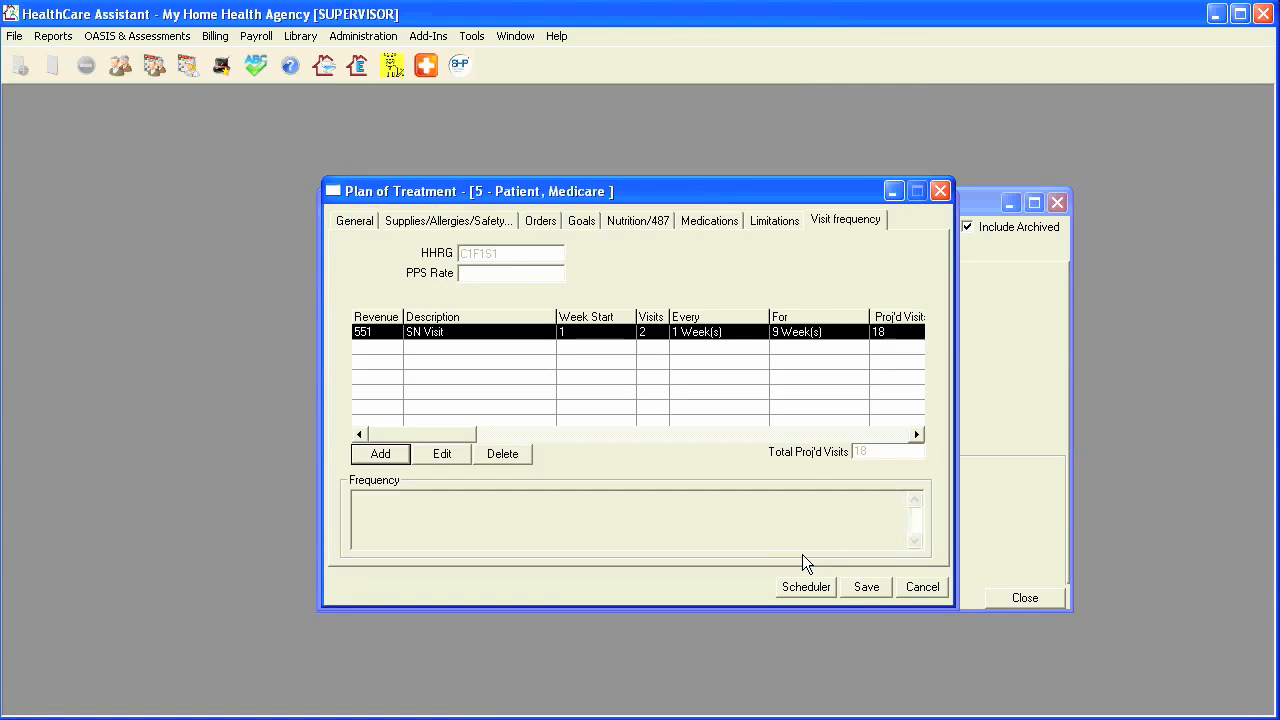
Start a second 551 (SN Visit) frequency entry and set it to begin on week 1.
click(393, 455)
click(450, 107)
text(551)
key(Tab)
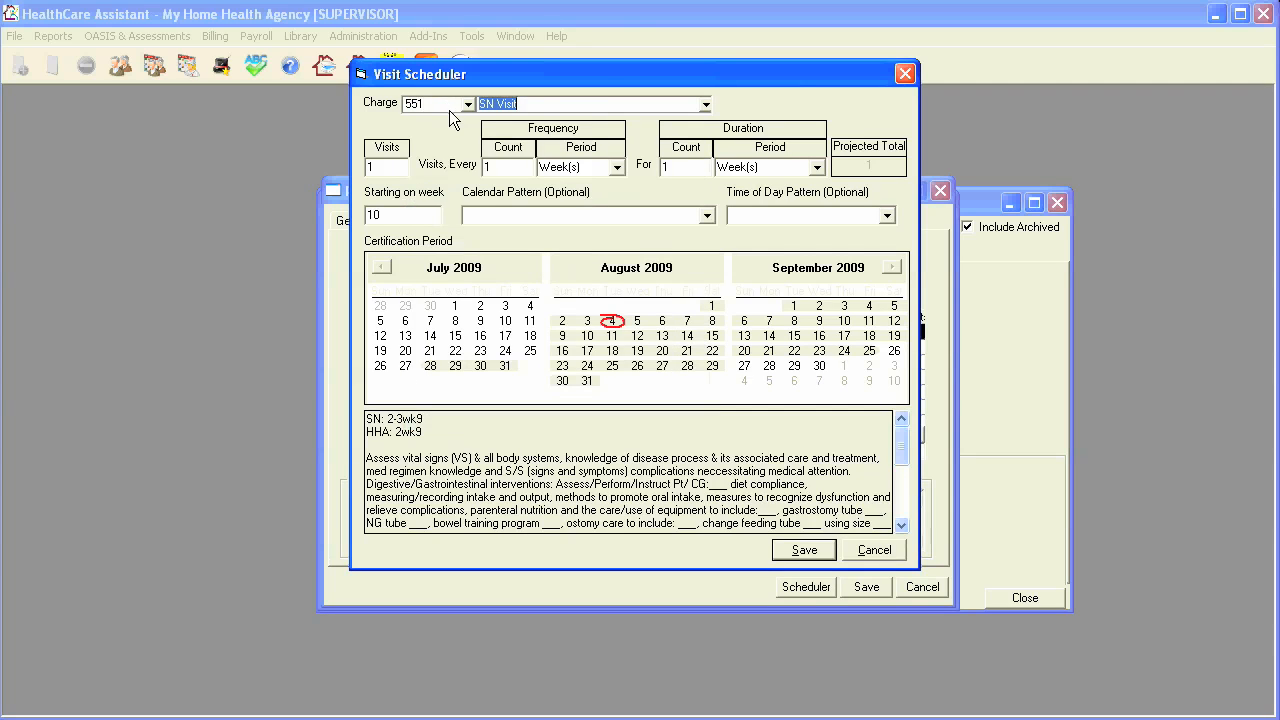
click(403, 218)
text(1)
Set the second SN entry to 9 visits with the duration period As Needed (PRN), and save it.
click(394, 170)
text(9)
click(817, 170)
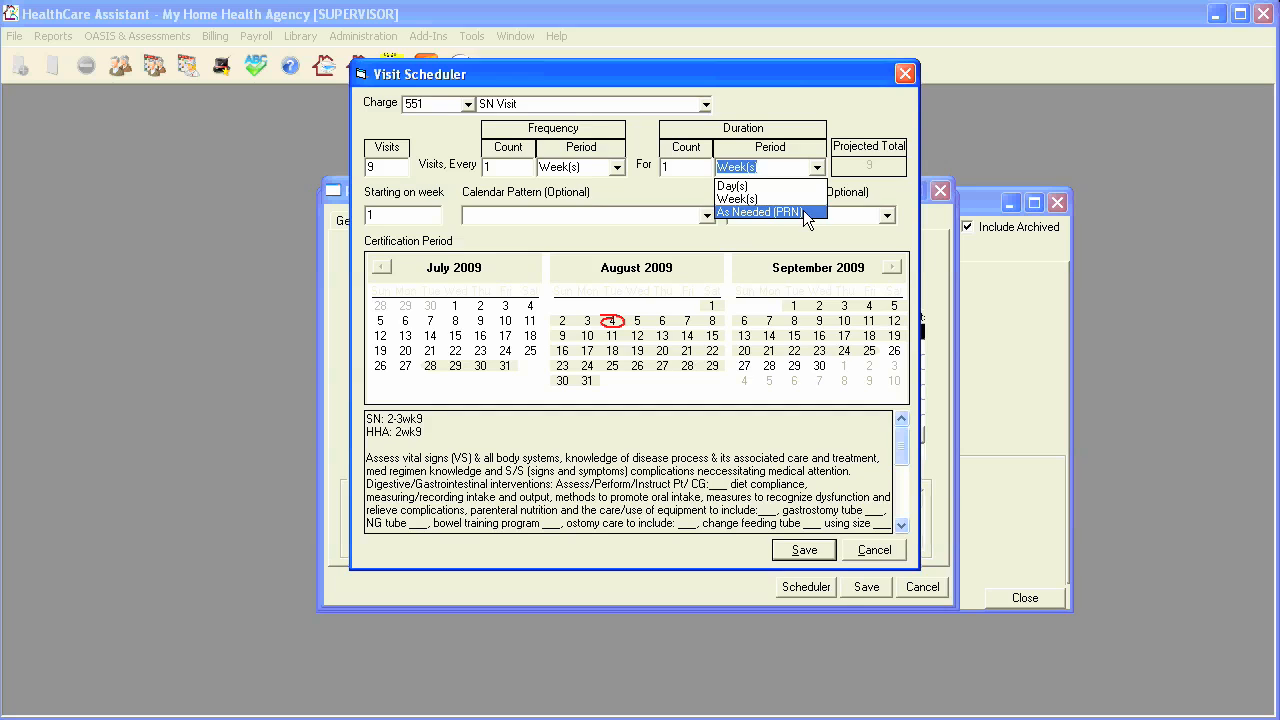
click(806, 213)
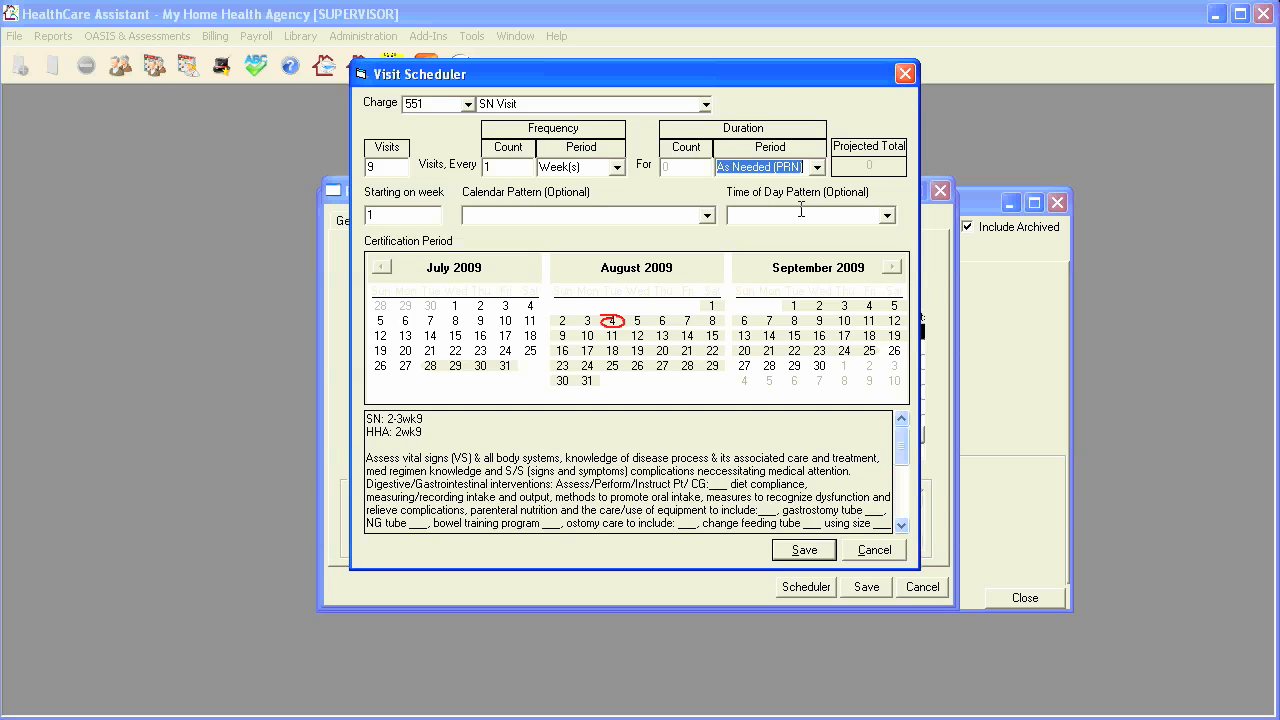
click(802, 552)
click(798, 550)
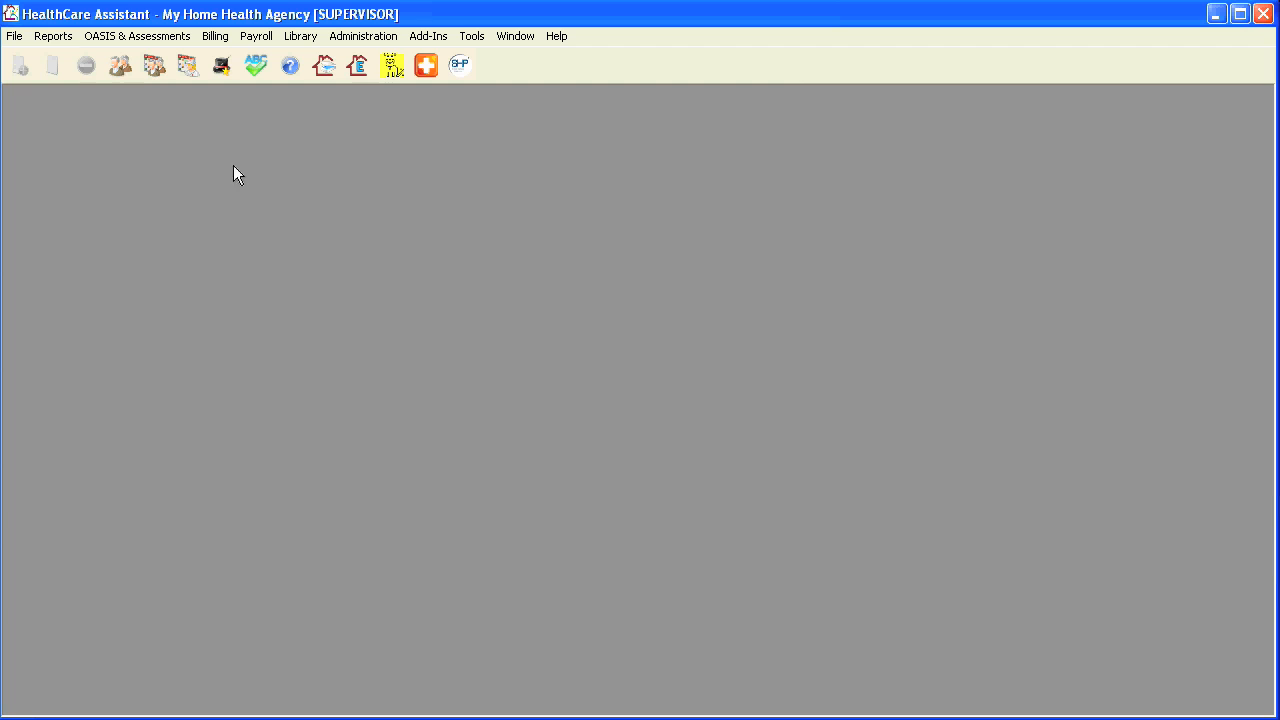
Open the Visits Compliance Calendar by Certification patient report and select the Medicare patient by patient number.
click(54, 36)
click(54, 54)
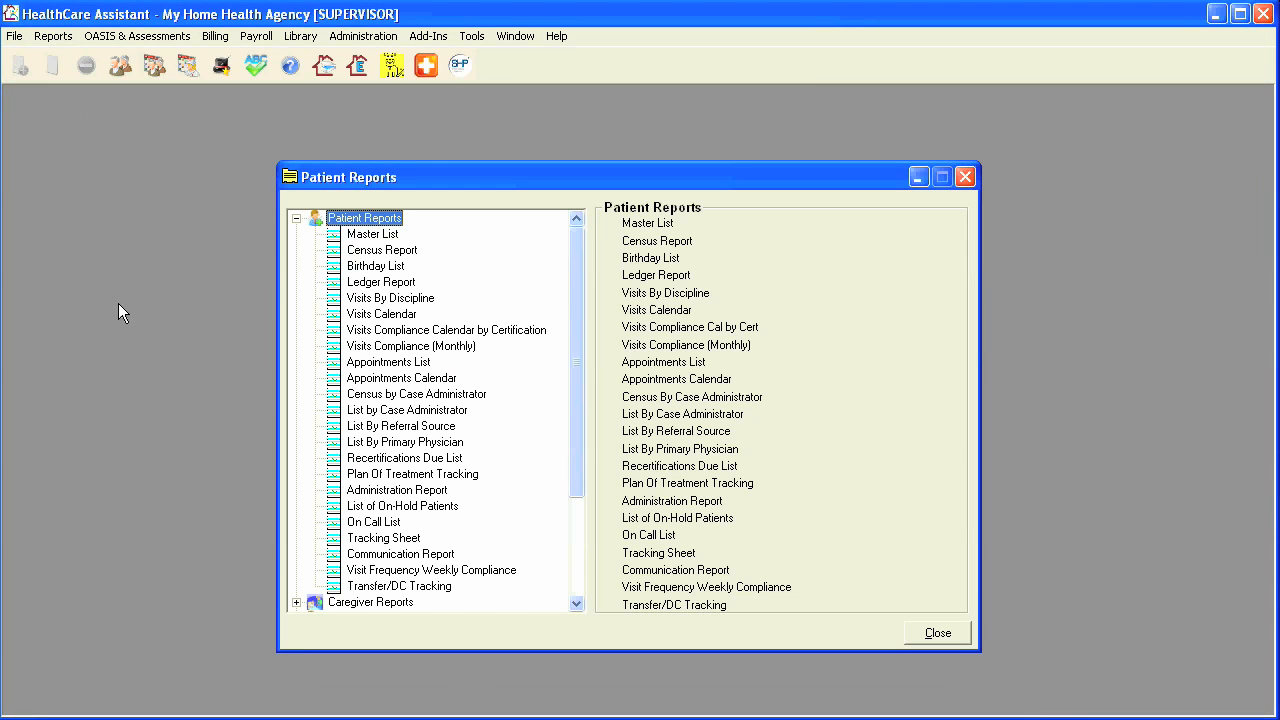
click(381, 336)
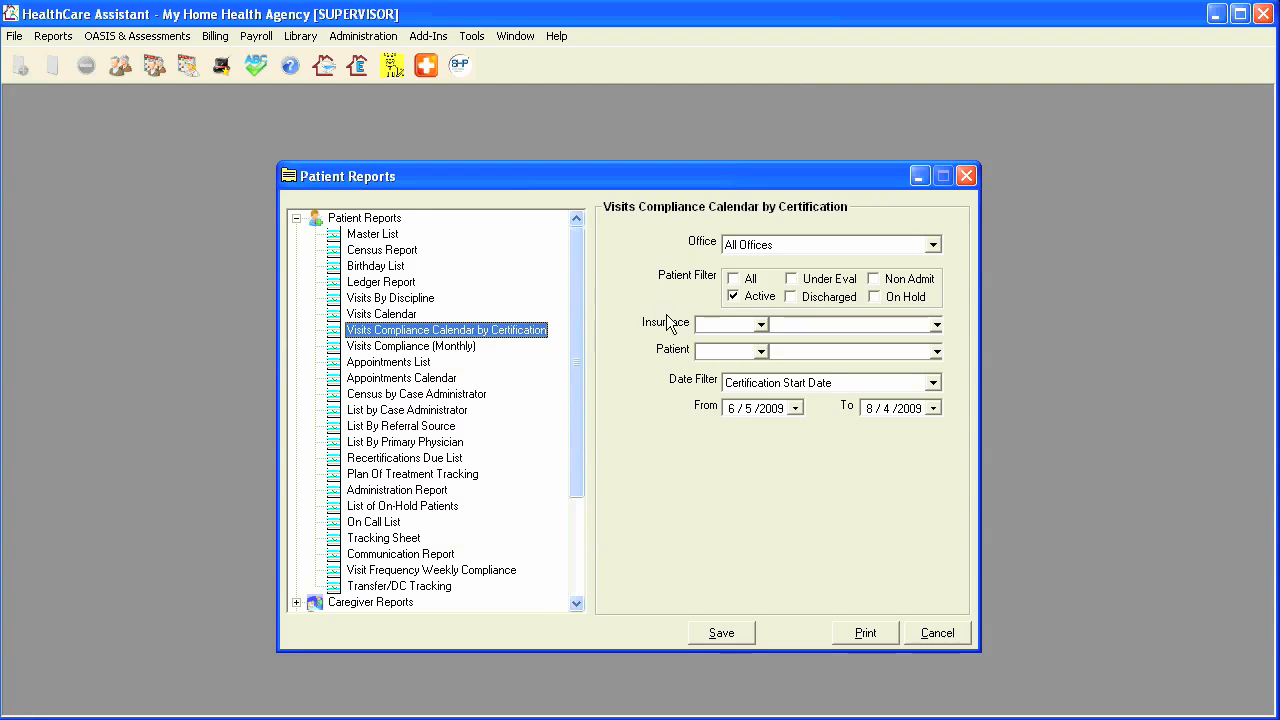
click(732, 296)
click(748, 351)
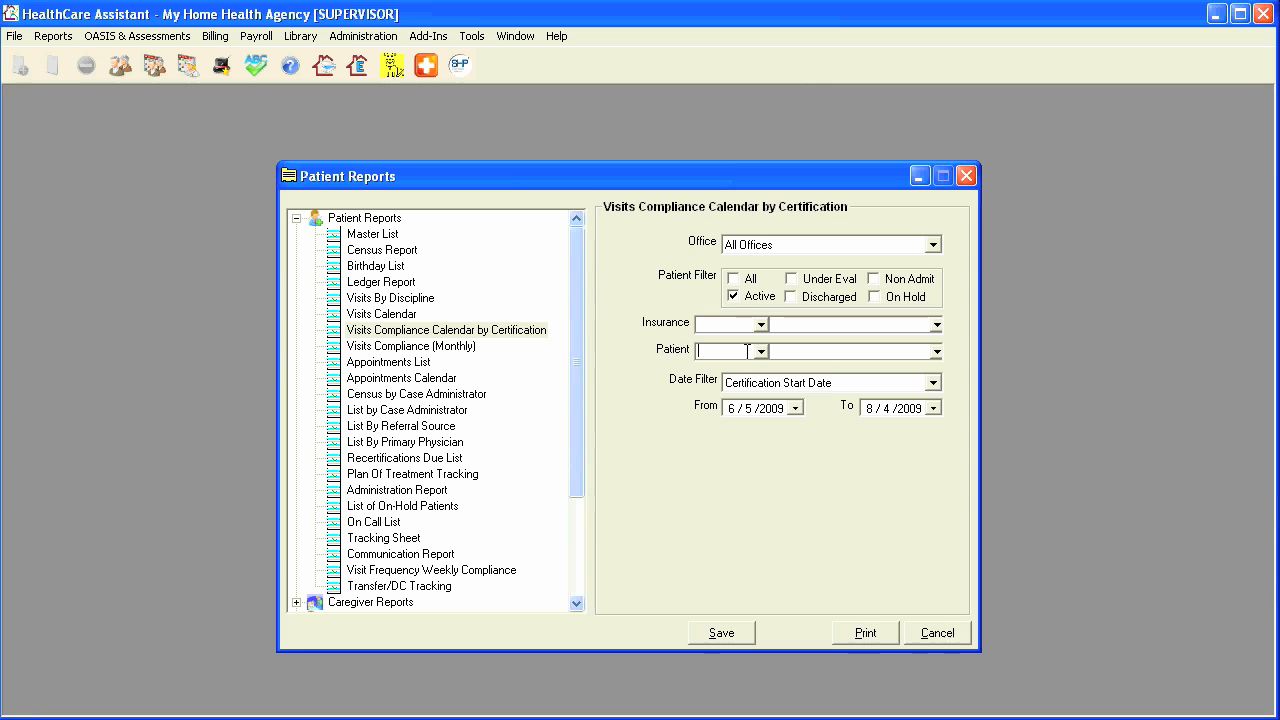
text(5)
key(Tab)
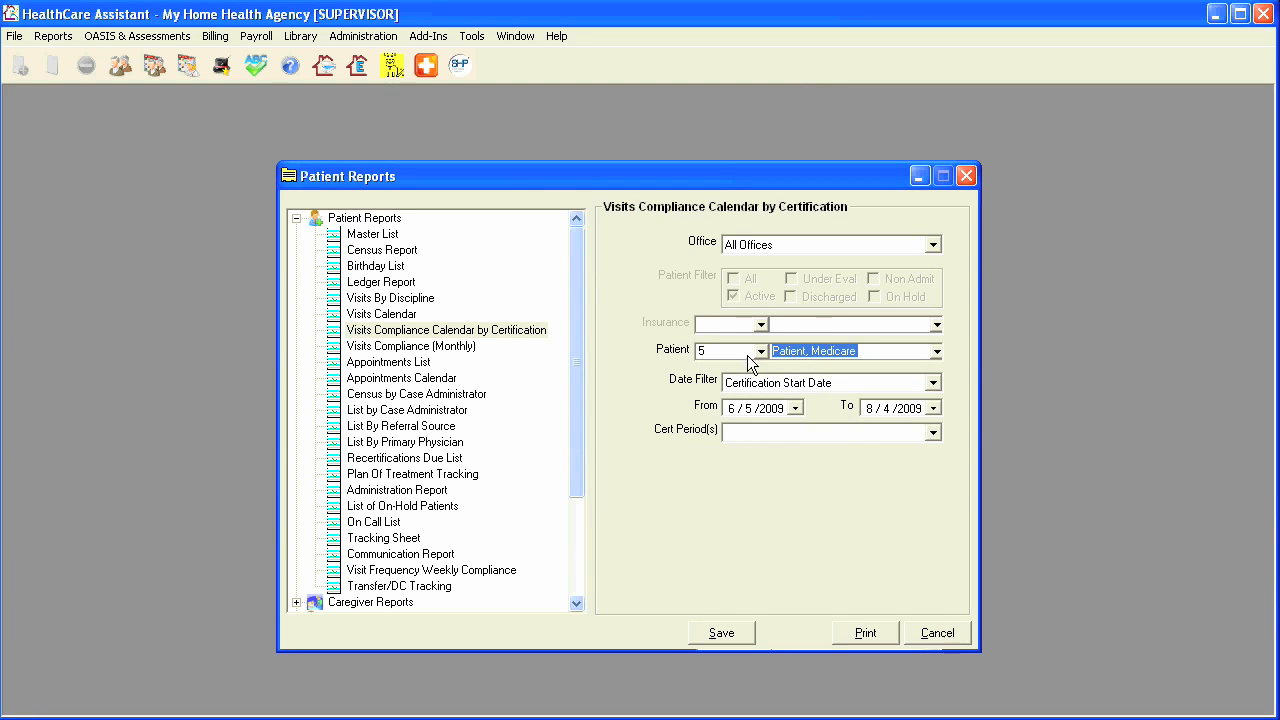
Set the report's date filter to Exact Certification Start and End Dates and choose the cert period 07/28/09 - 09/25/09.
click(934, 382)
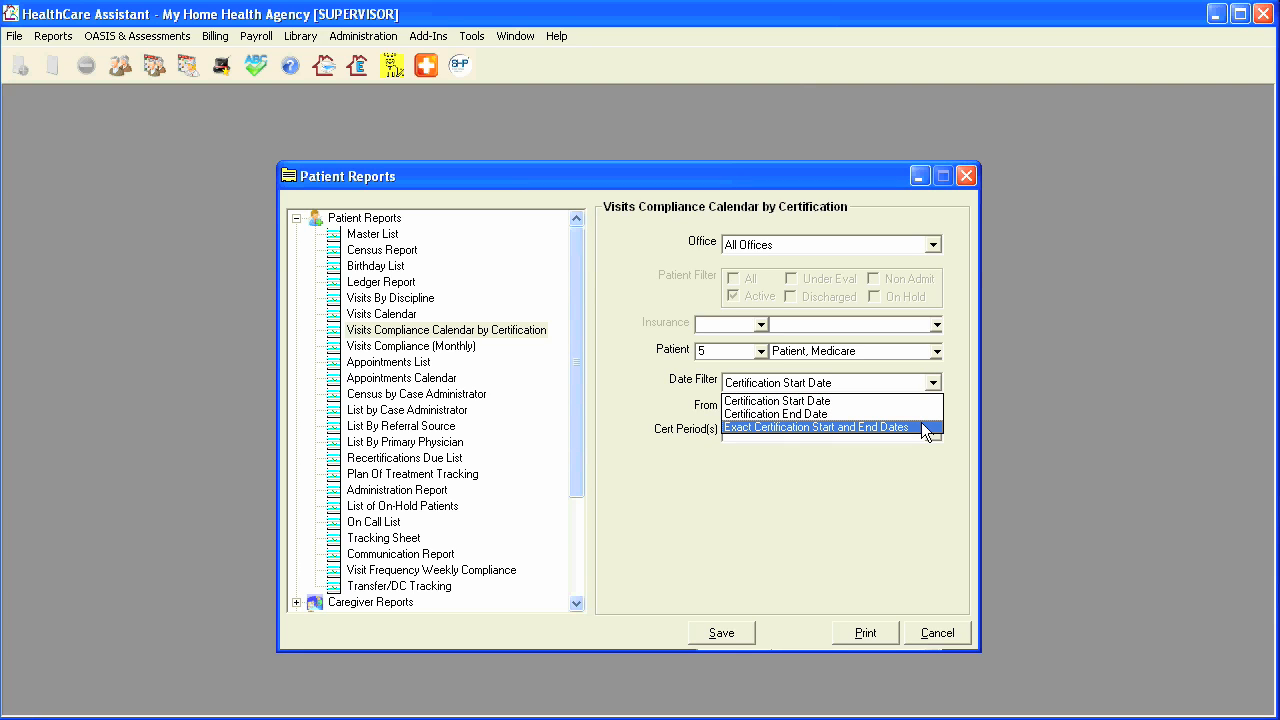
click(922, 427)
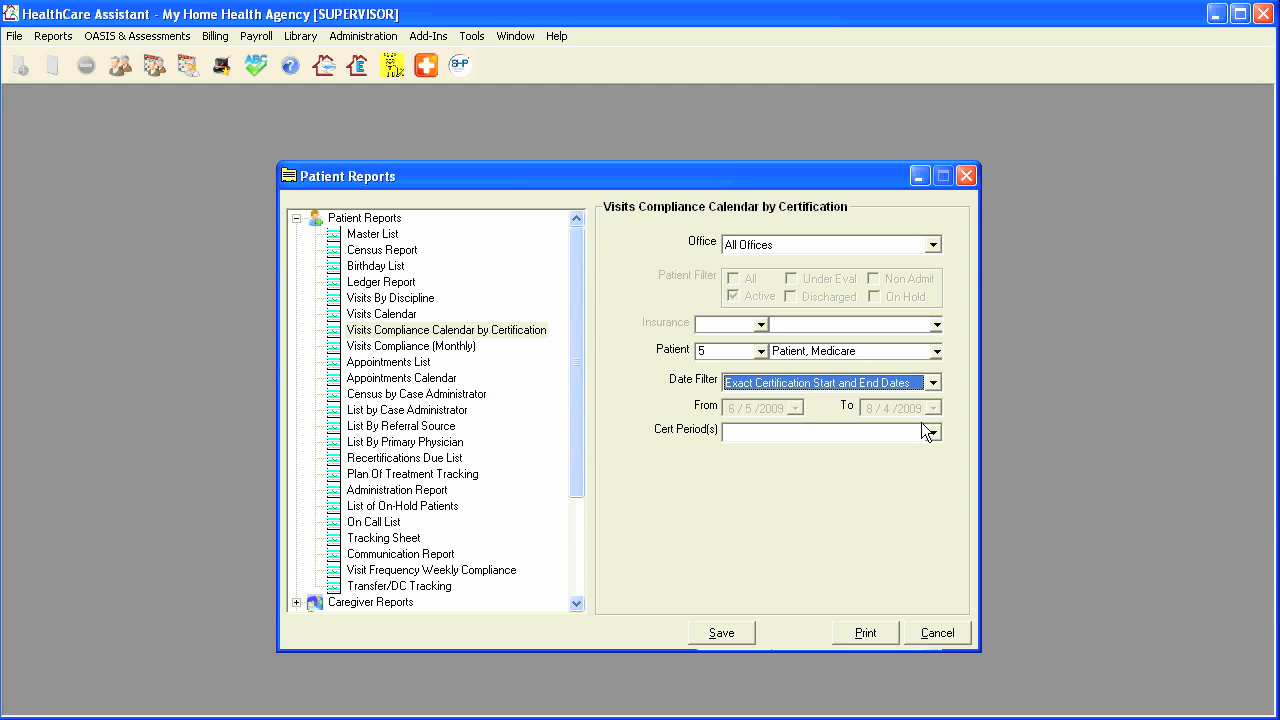
click(933, 431)
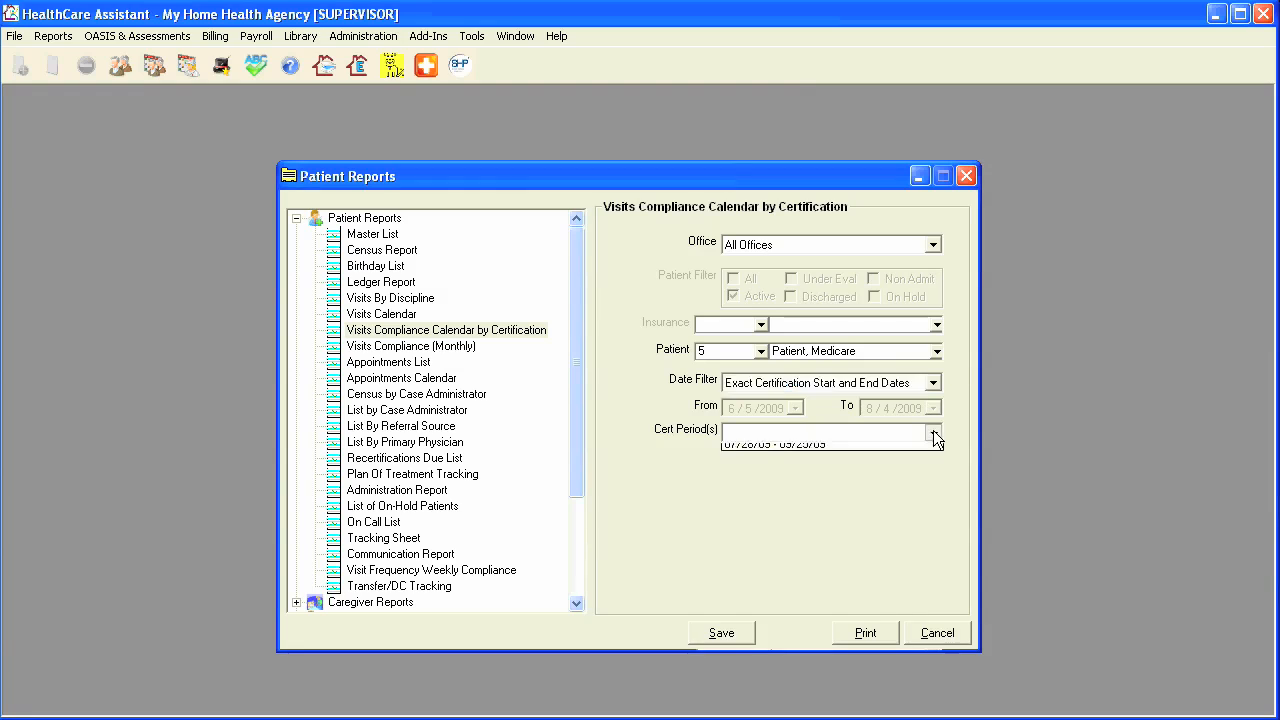
click(916, 461)
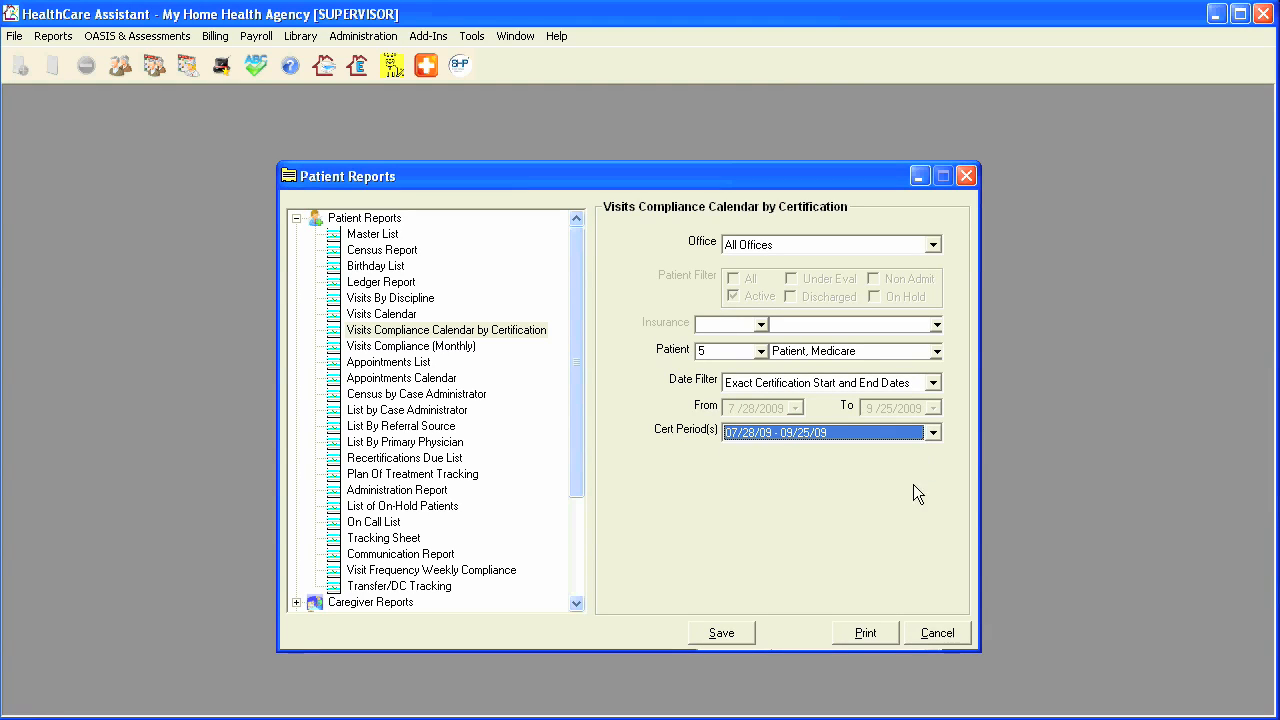
Generate the Visits Compliance Calendar and examine its weekly summary and the SN totals at the end of the report.
click(864, 633)
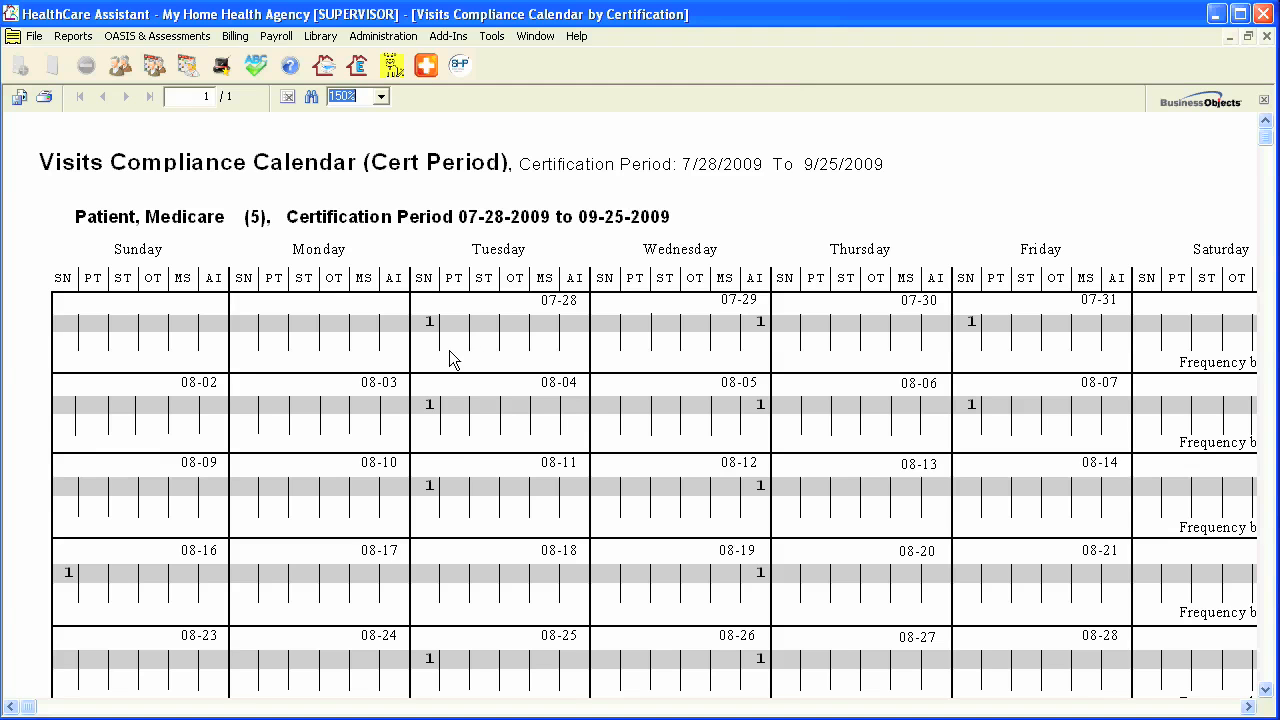
drag(30, 708, 1245, 710)
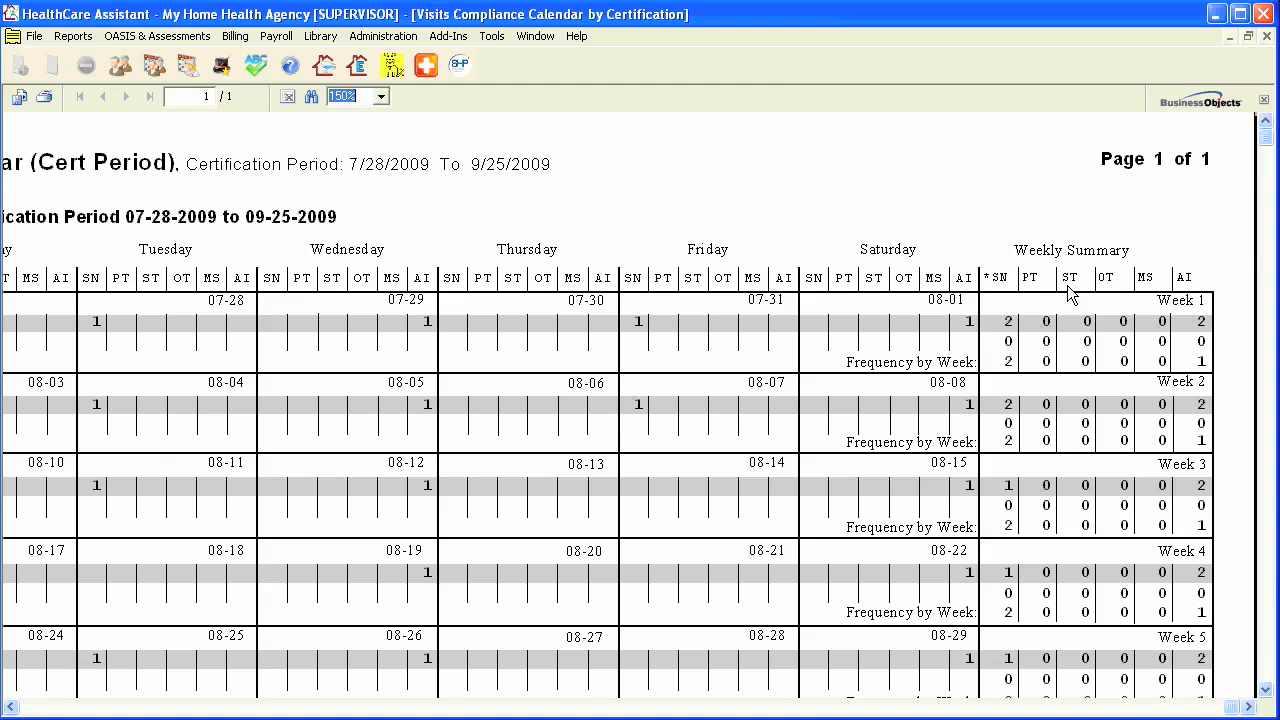
mouse_move(1268, 143)
mouse_down()
mouse_move(1264, 668)
mouse_move(1185, 708)
mouse_move(20, 708)
mouse_up()
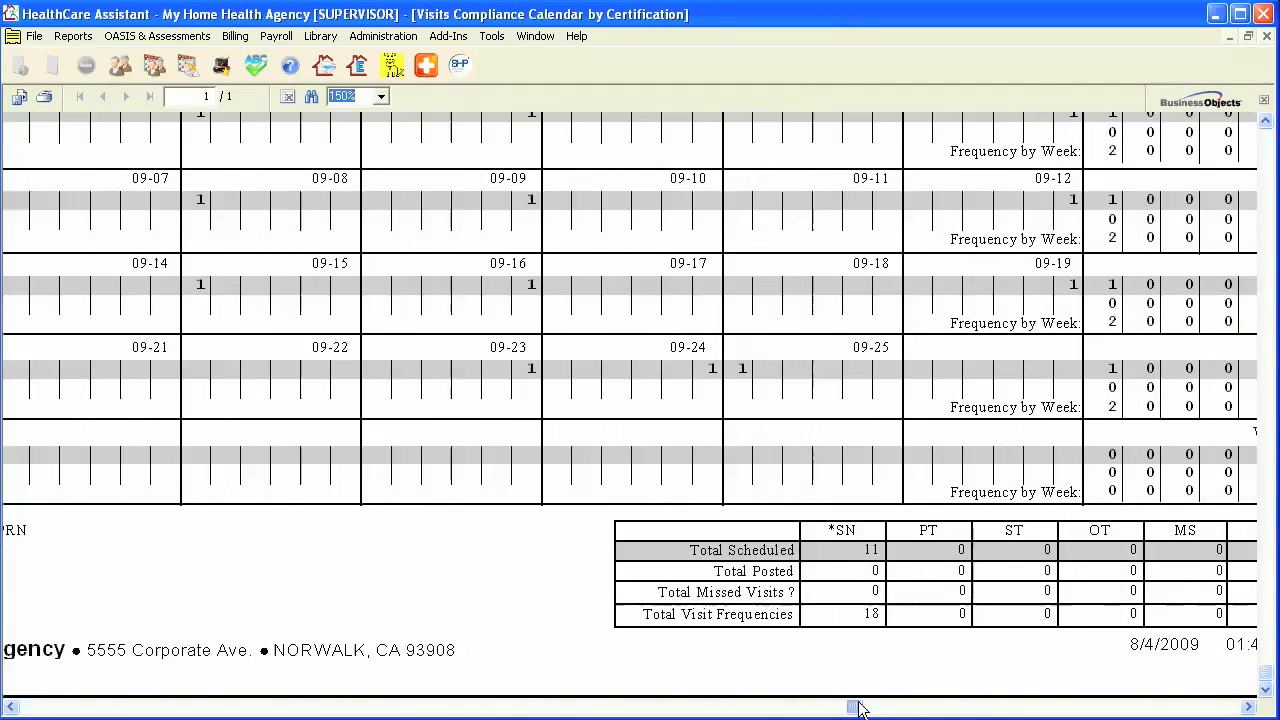
drag(858, 708, 1235, 708)
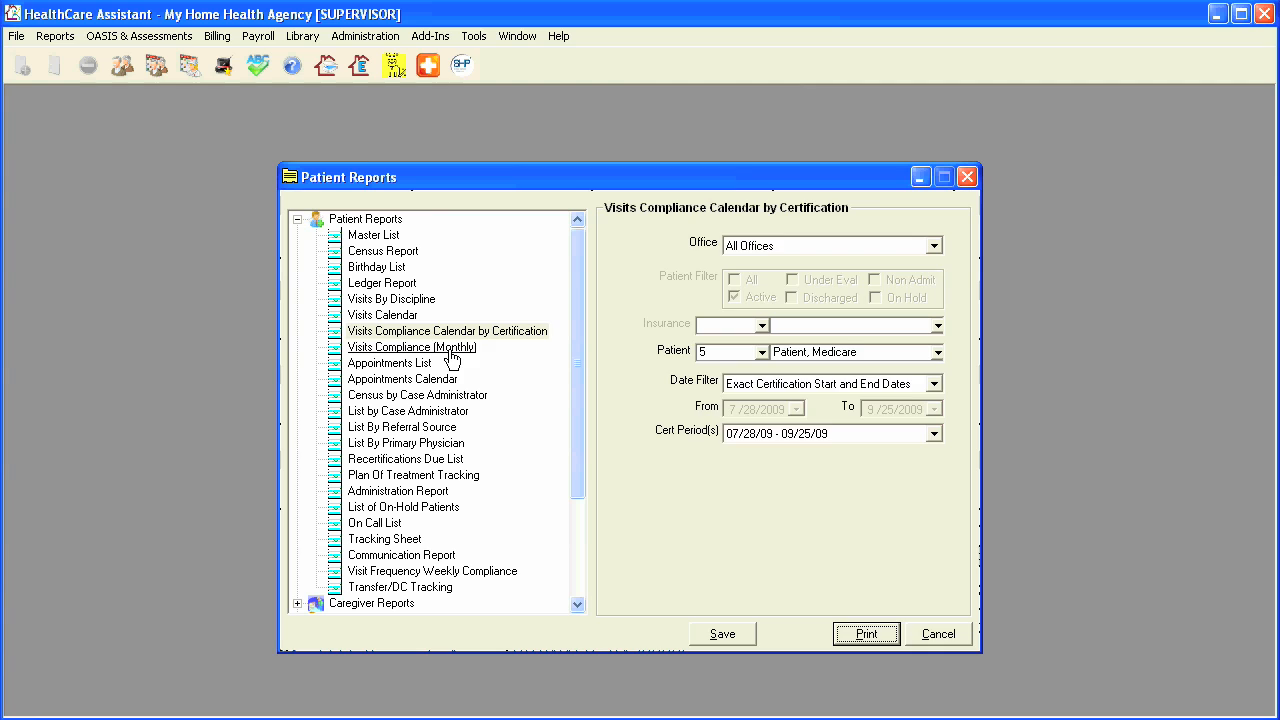
Generate the Visits Compliance (Monthly) report for the same patient for July 2009.
click(450, 350)
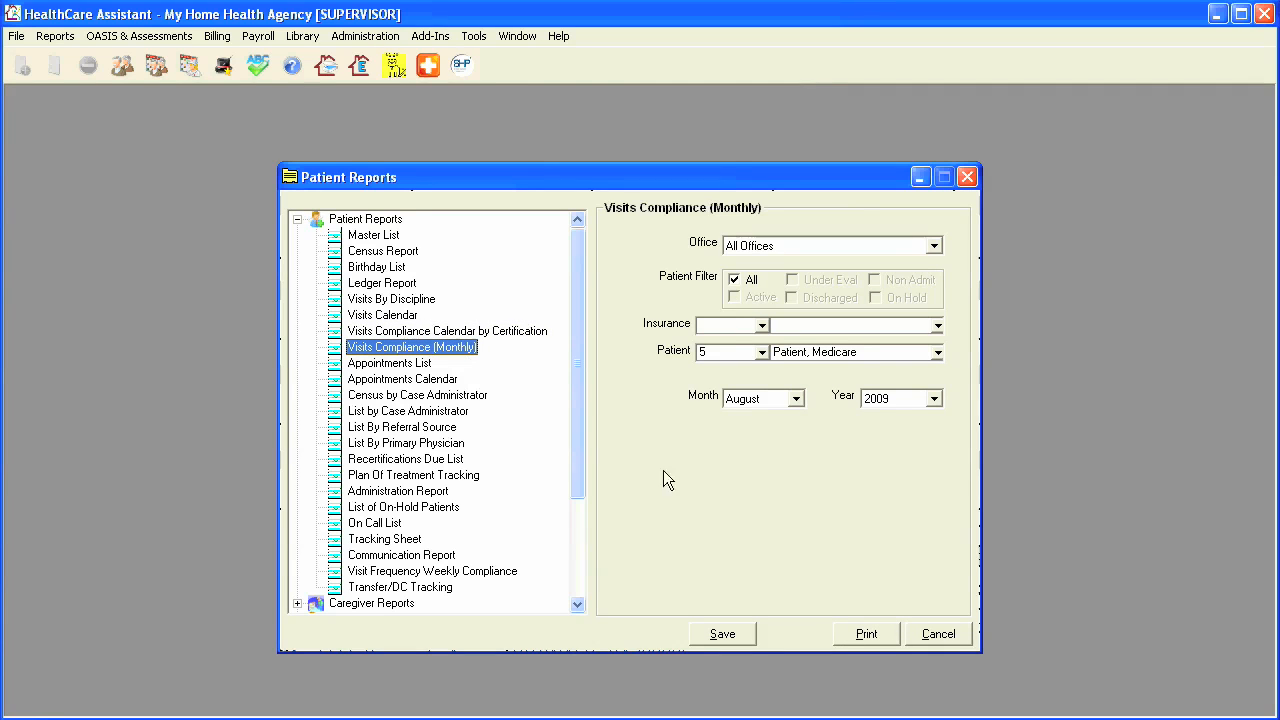
click(796, 398)
click(770, 445)
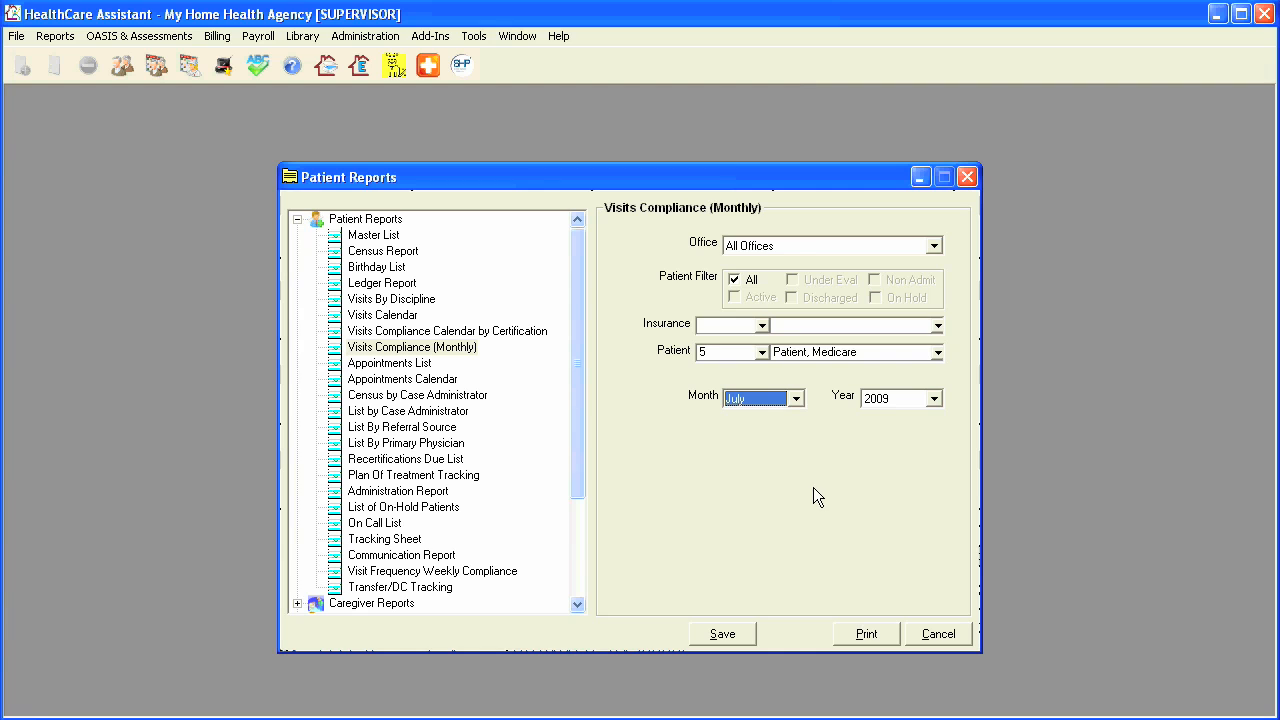
click(862, 633)
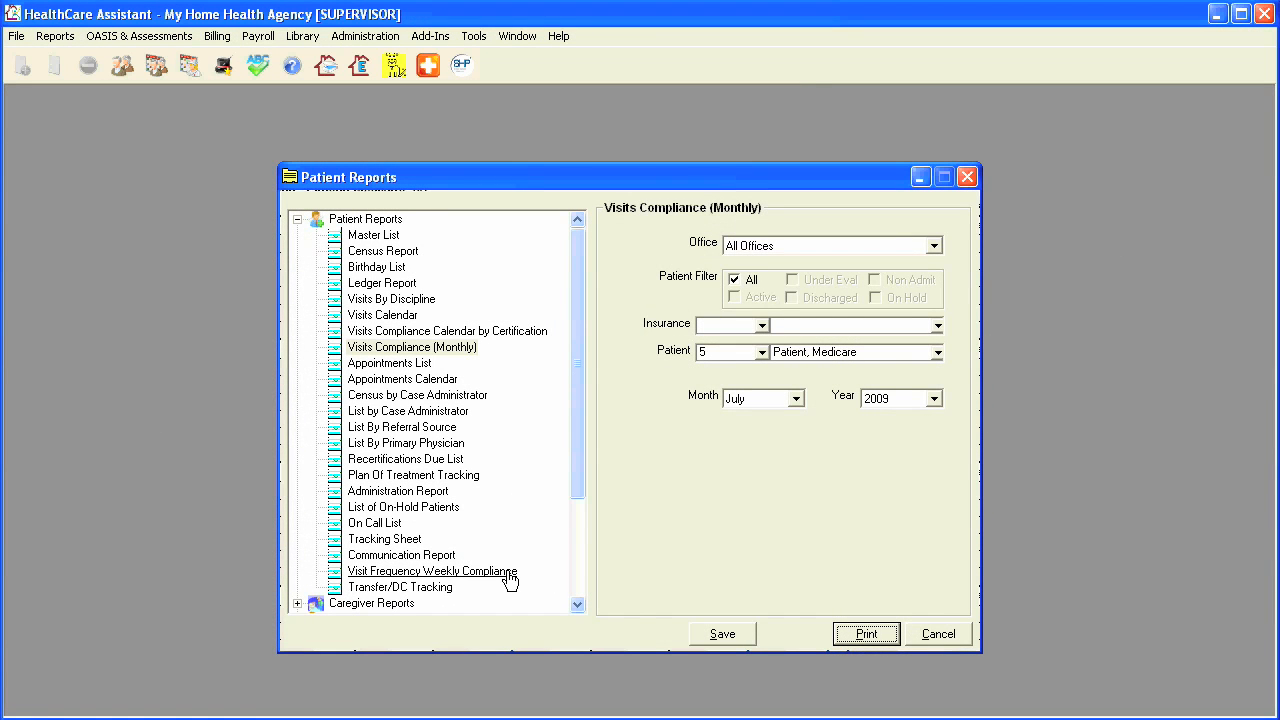
Generate the patient's Visit Frequency Weekly Compliance report with the Custom Week date filter, covering 8/2/2009 to 8/8/2009.
click(510, 575)
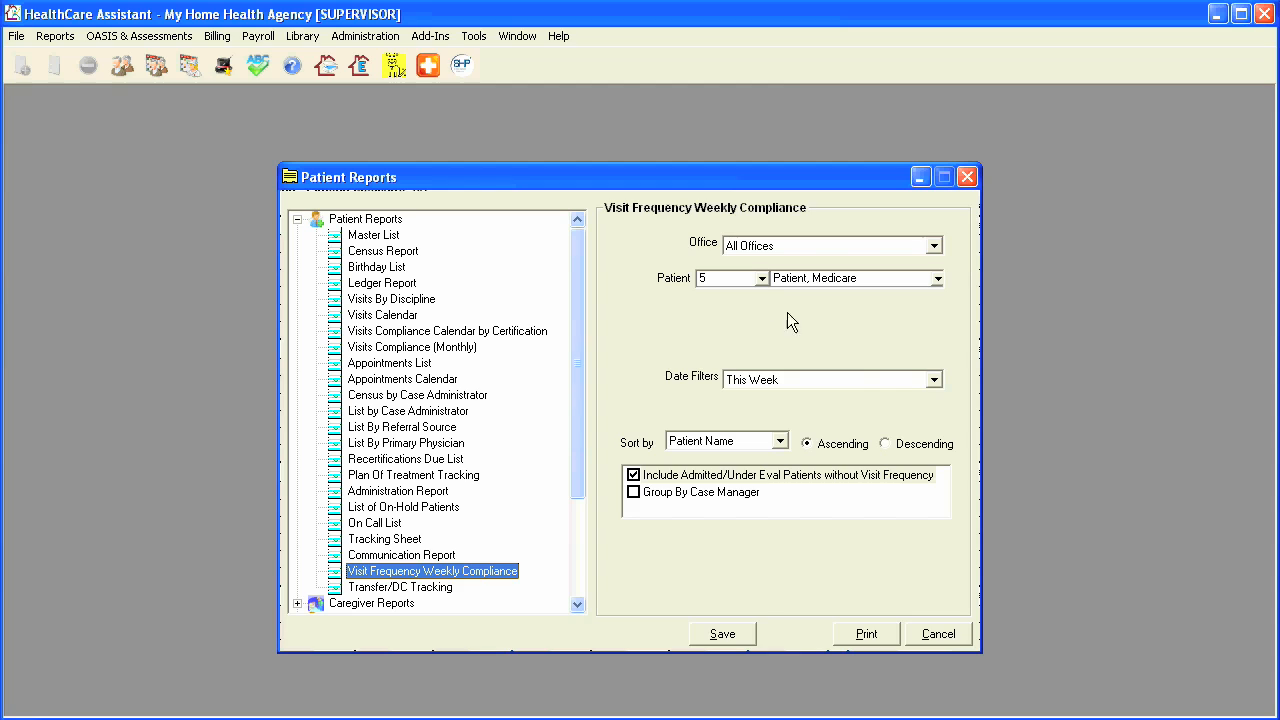
click(934, 380)
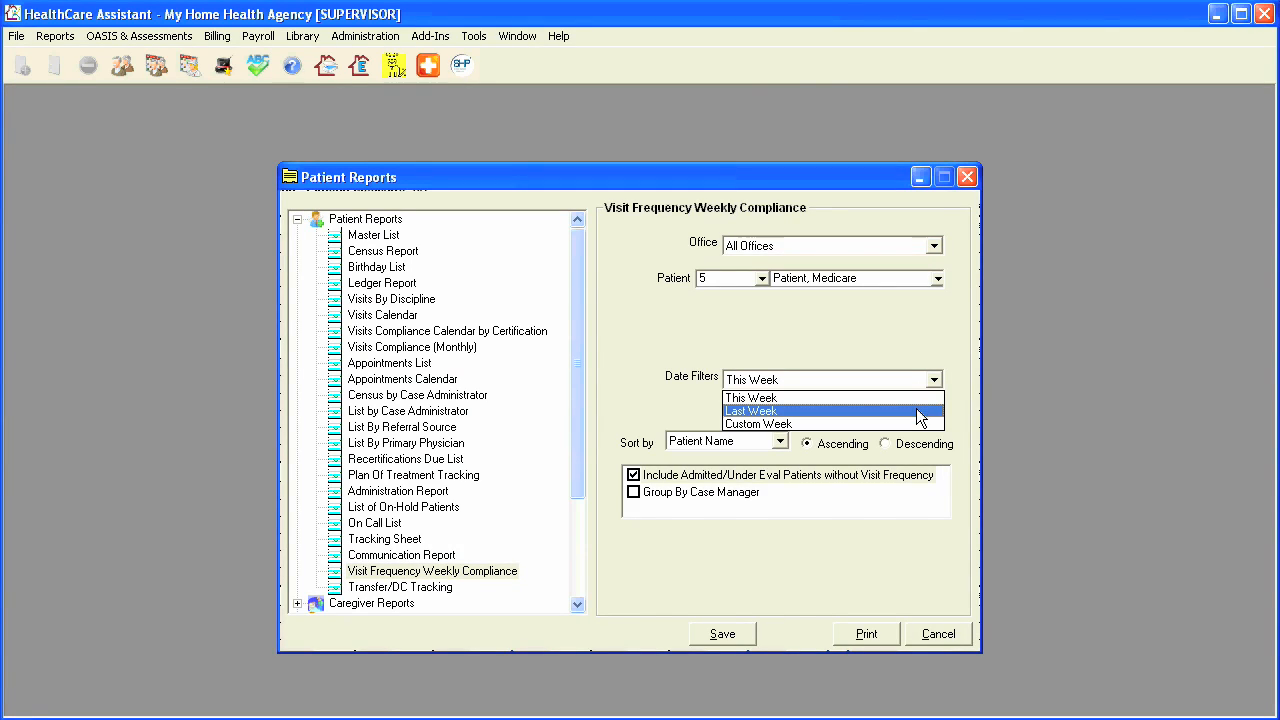
click(790, 424)
click(866, 634)
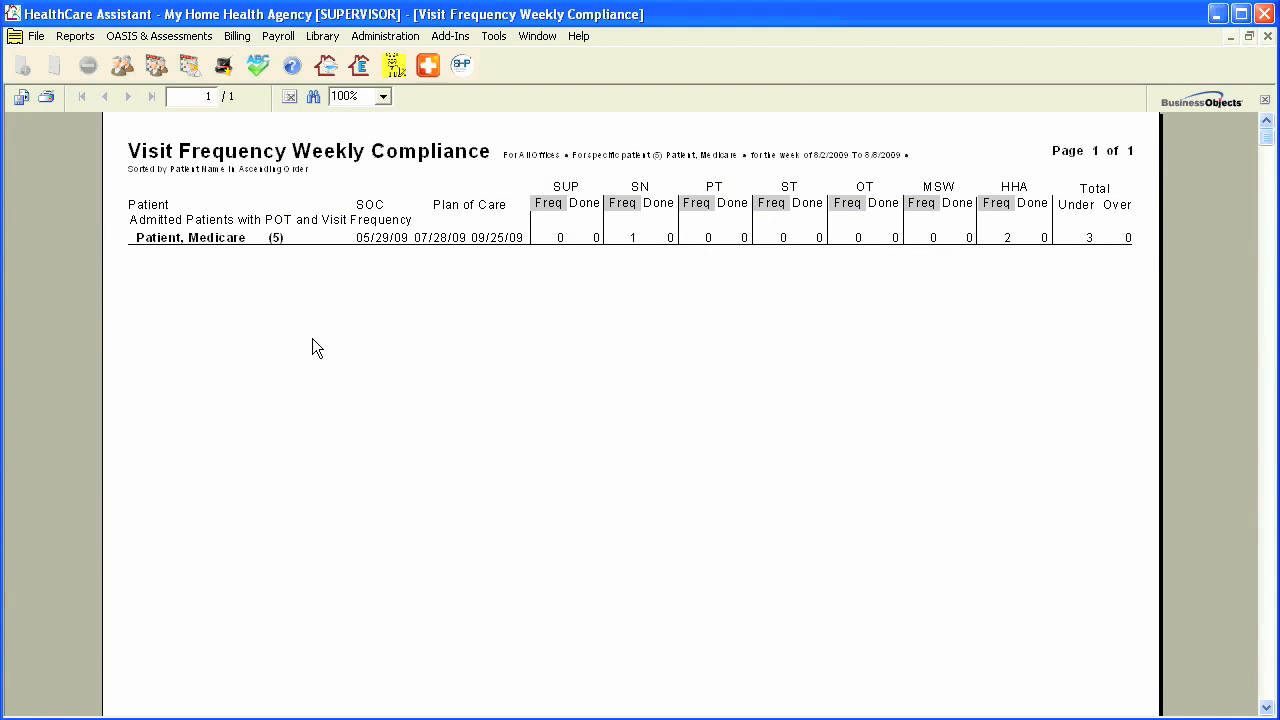